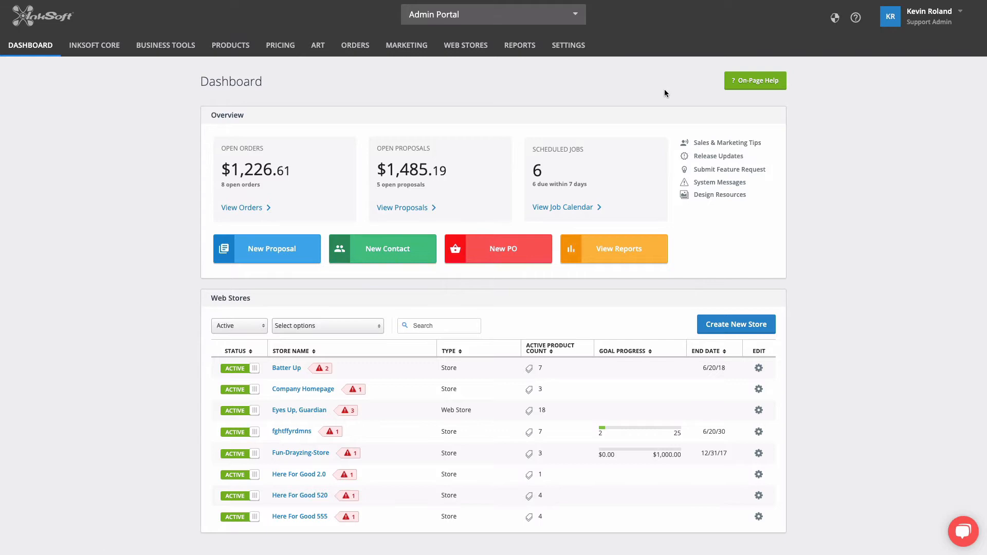
- Start a new product from the Add New Product options
mouse_move(231, 46)
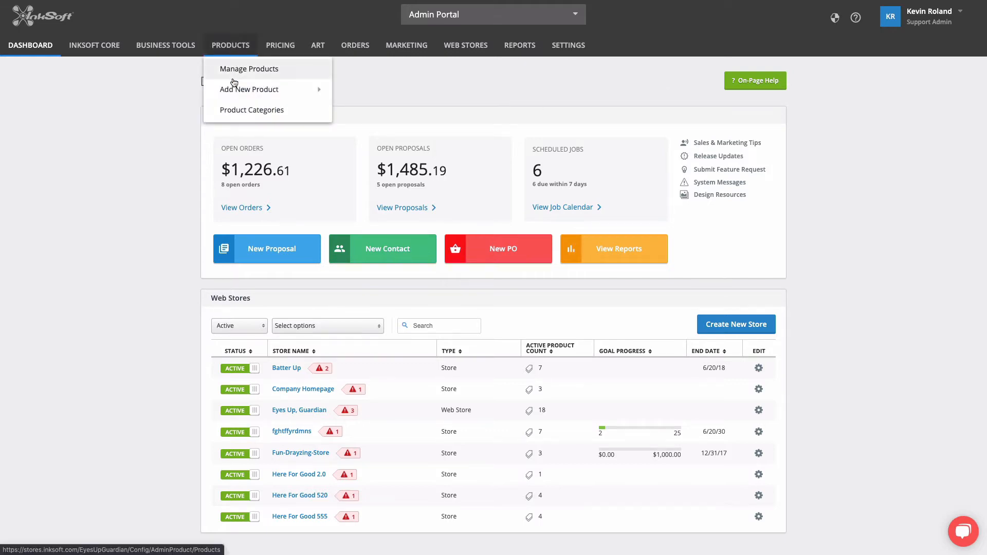
mouse_move(235, 95)
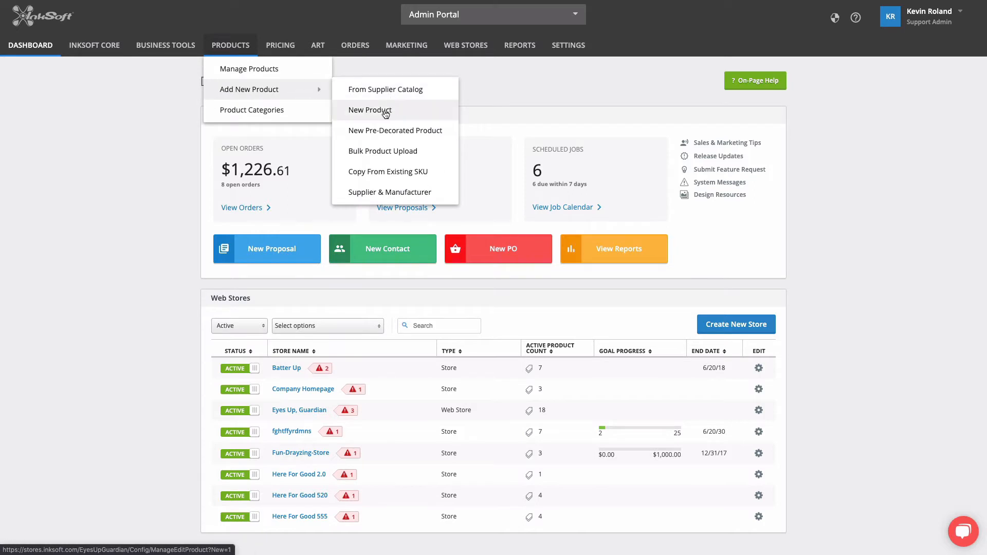
click(383, 114)
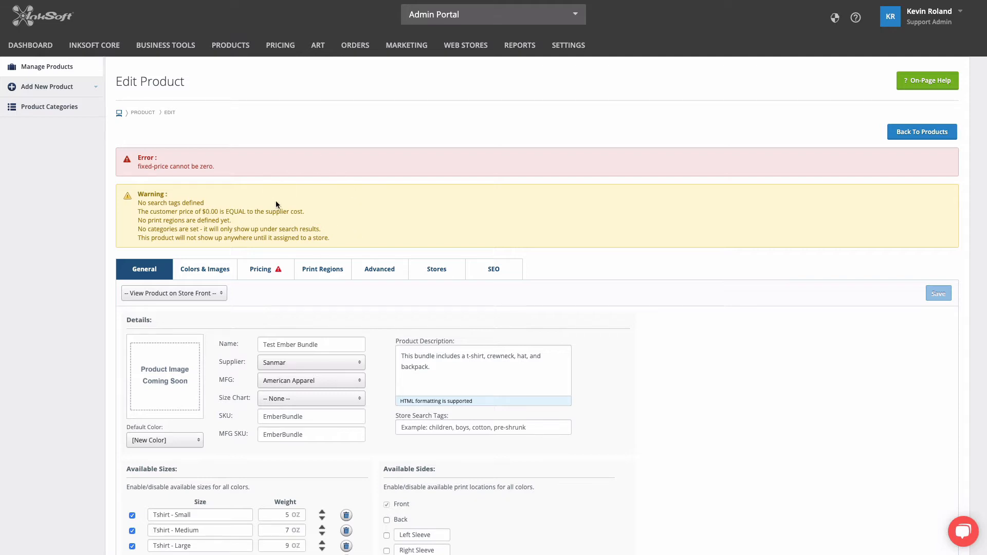
- Review the product's general details and the stores it is assigned to
scroll(443, 233, down, 3)
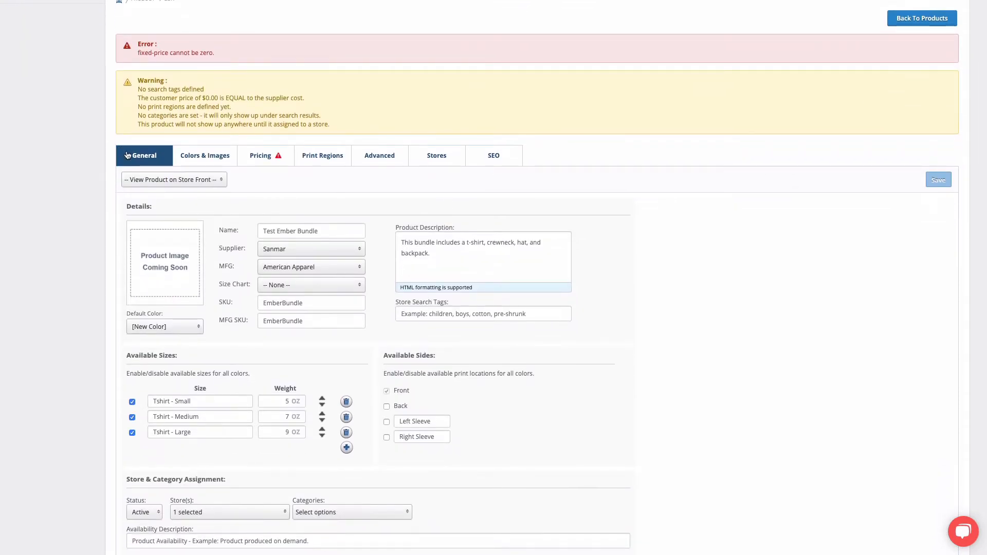
scroll(651, 249, down, 2)
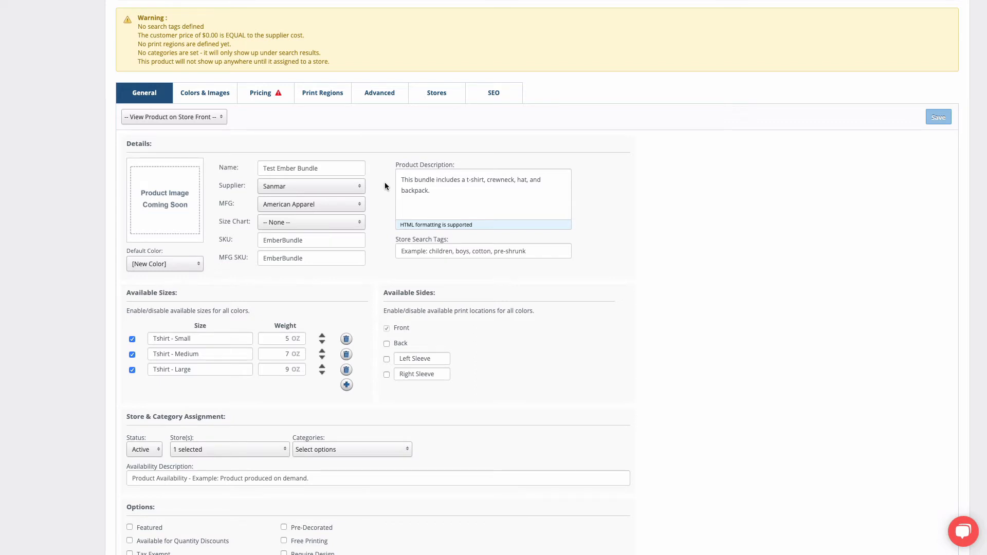
scroll(443, 212, down, 2)
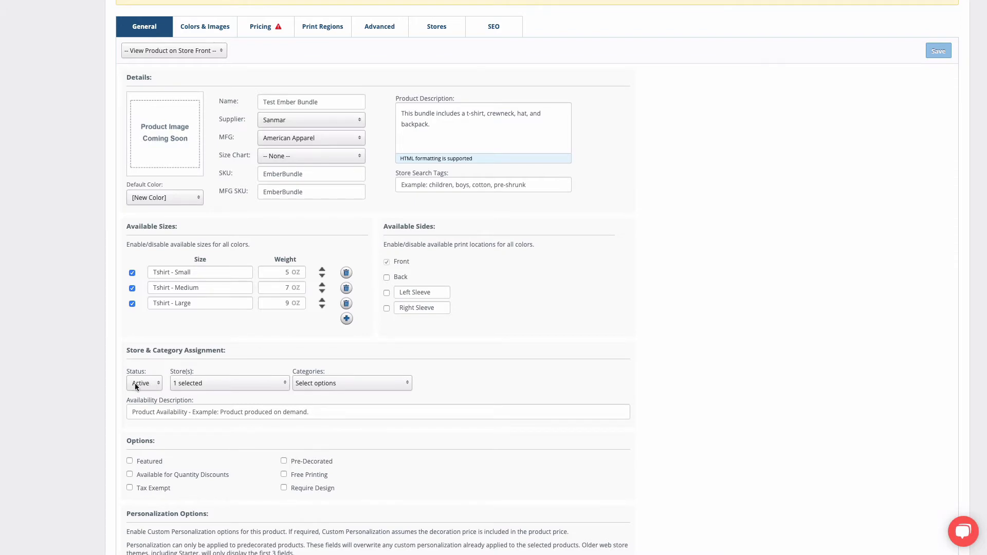
click(227, 386)
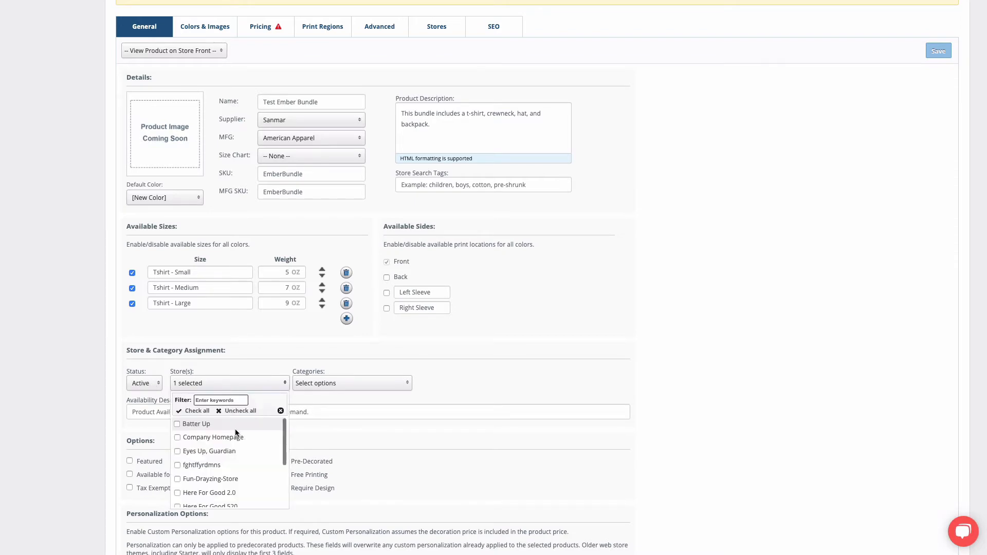
scroll(237, 433, down, 3)
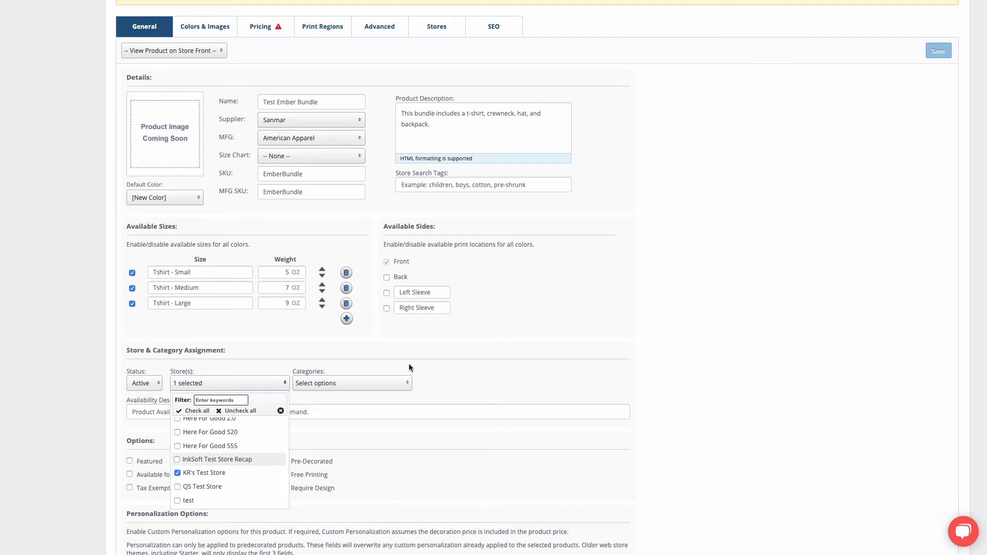
click(424, 356)
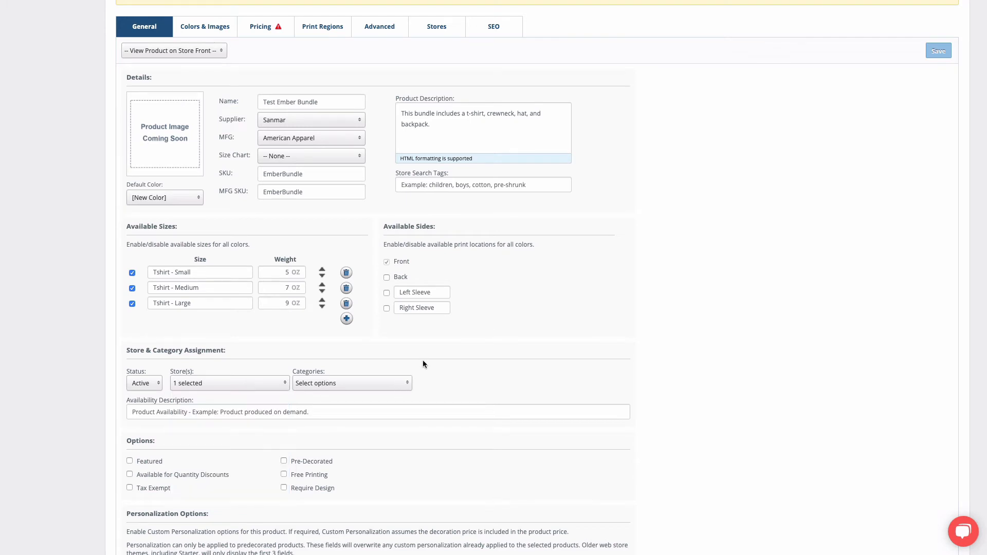
scroll(423, 362, up, 5)
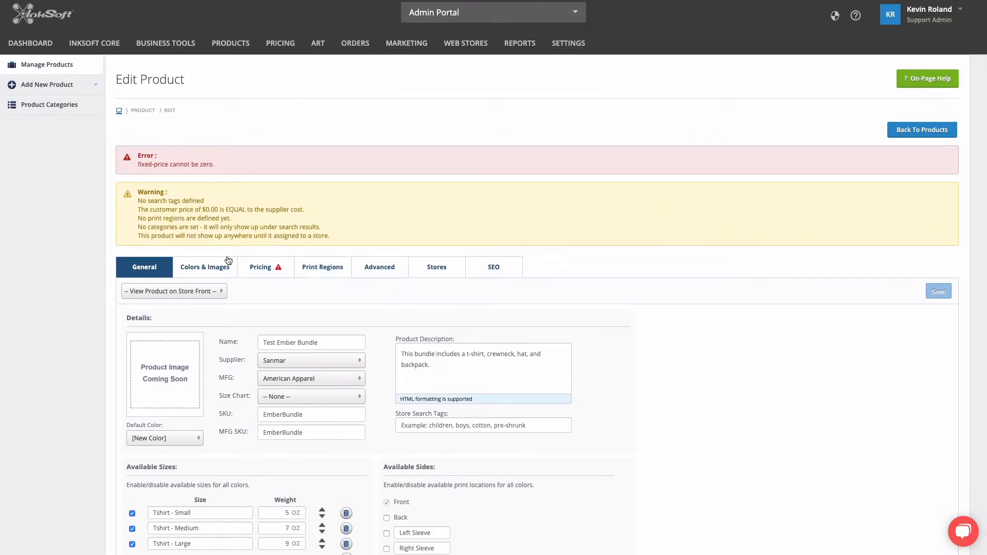
- Name the default color Bundle and upload its front product image
click(207, 271)
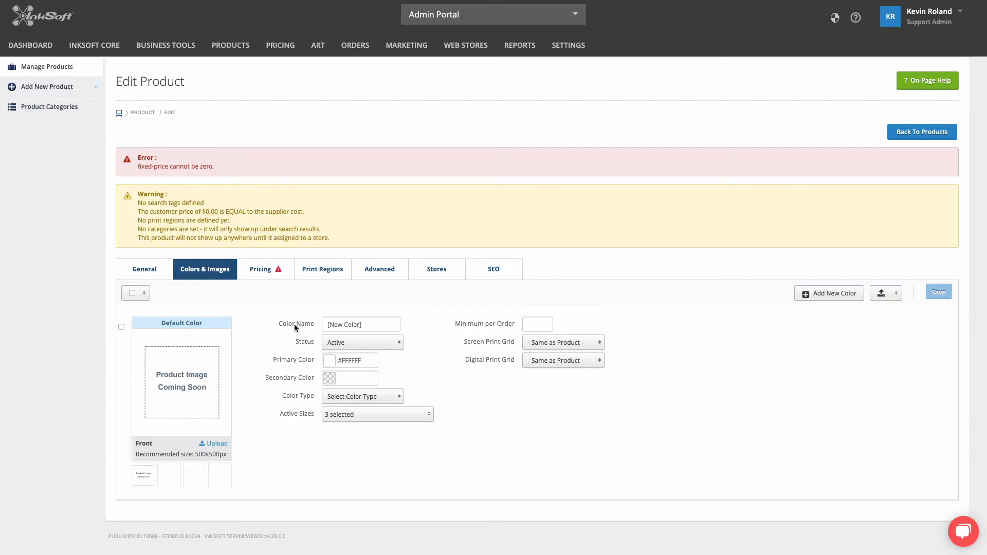
click(375, 325)
text(B)
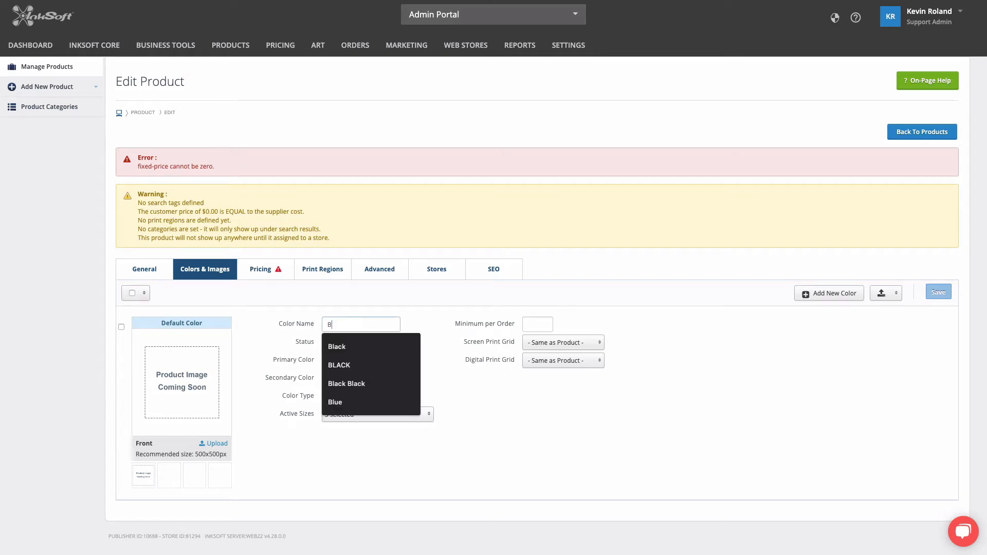
text(undle)
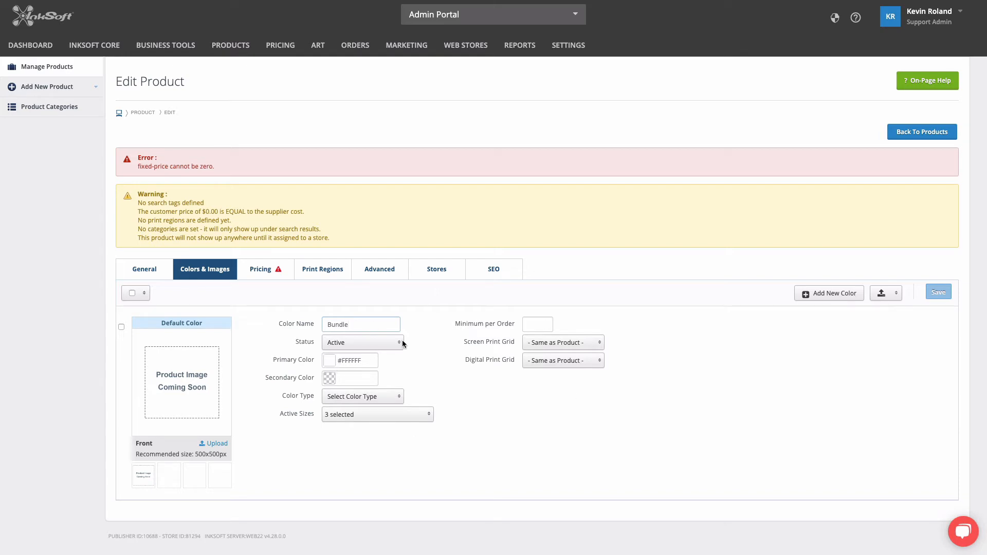
click(214, 447)
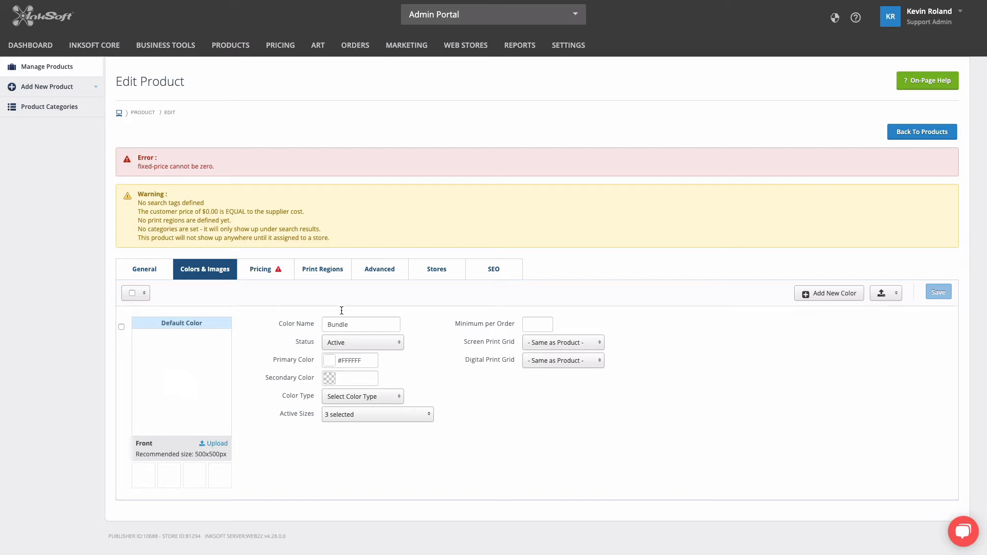
- Add a Front print region named Full with width Front 12" and height 12
click(324, 268)
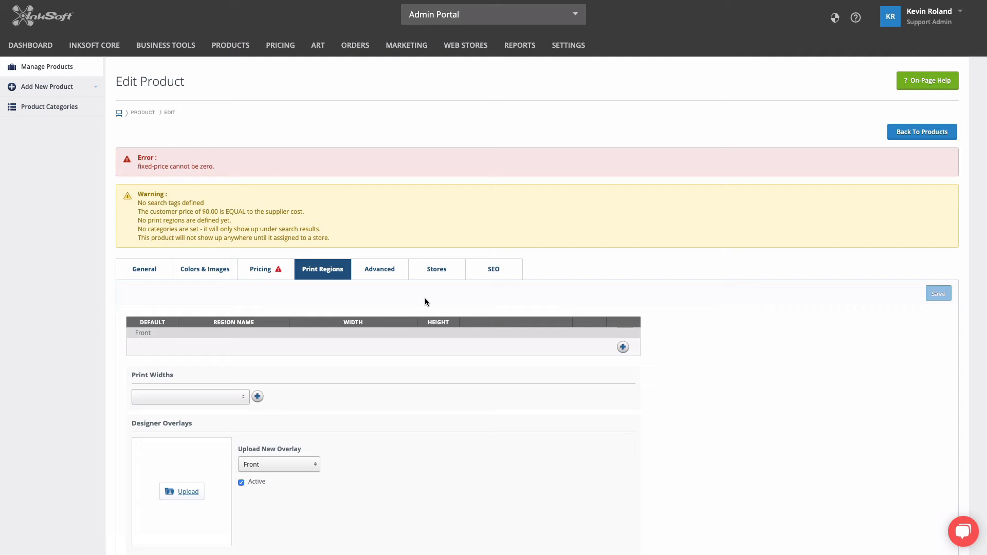
click(622, 347)
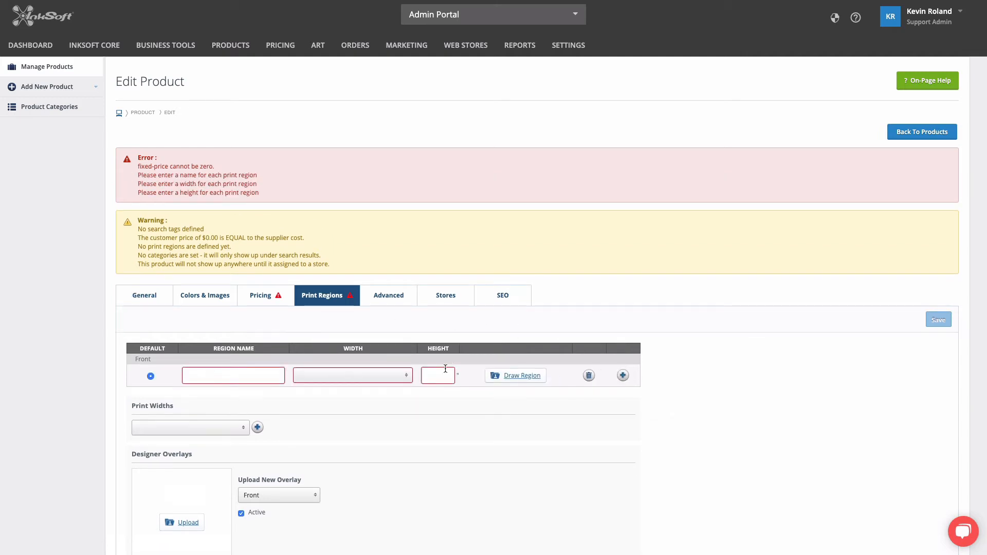
click(253, 377)
text(F)
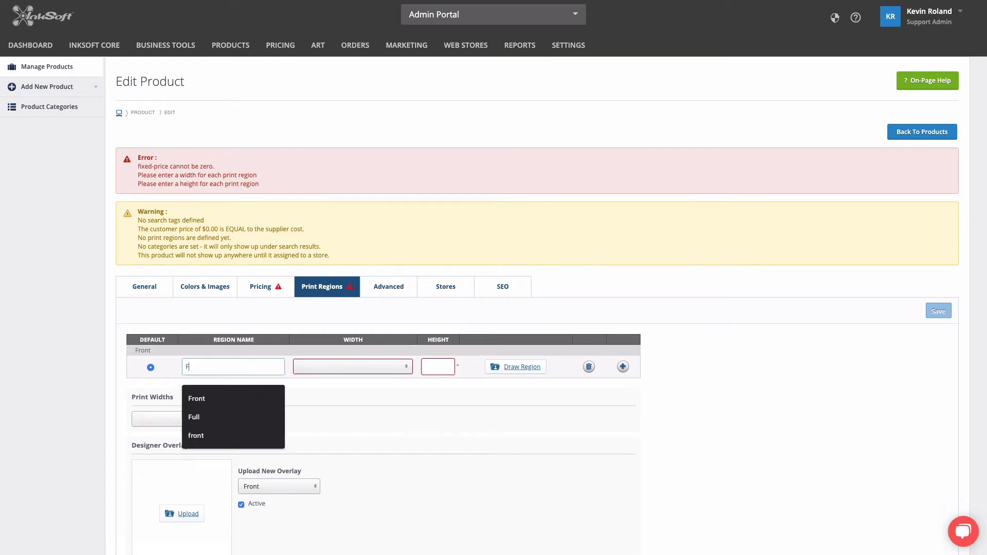
text(ull)
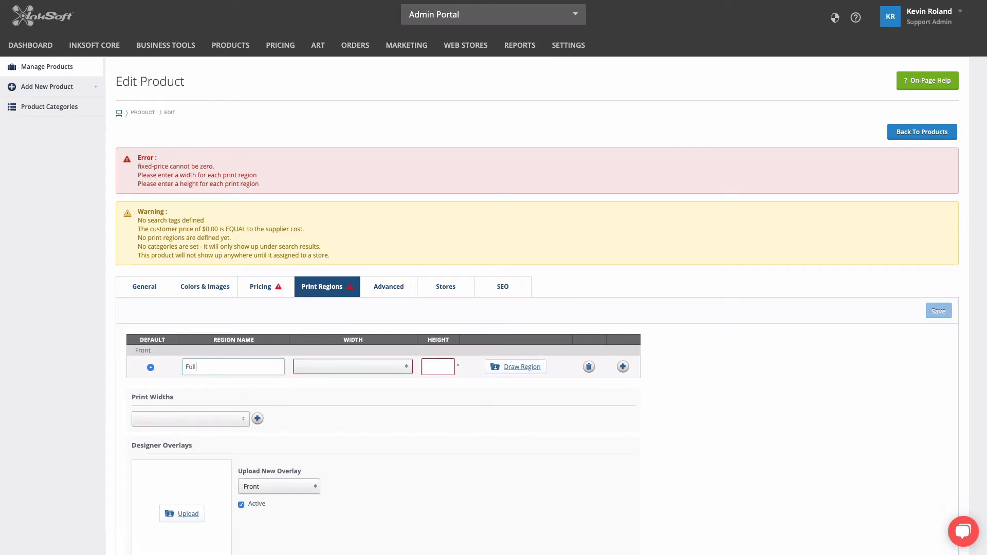
click(344, 362)
click(341, 401)
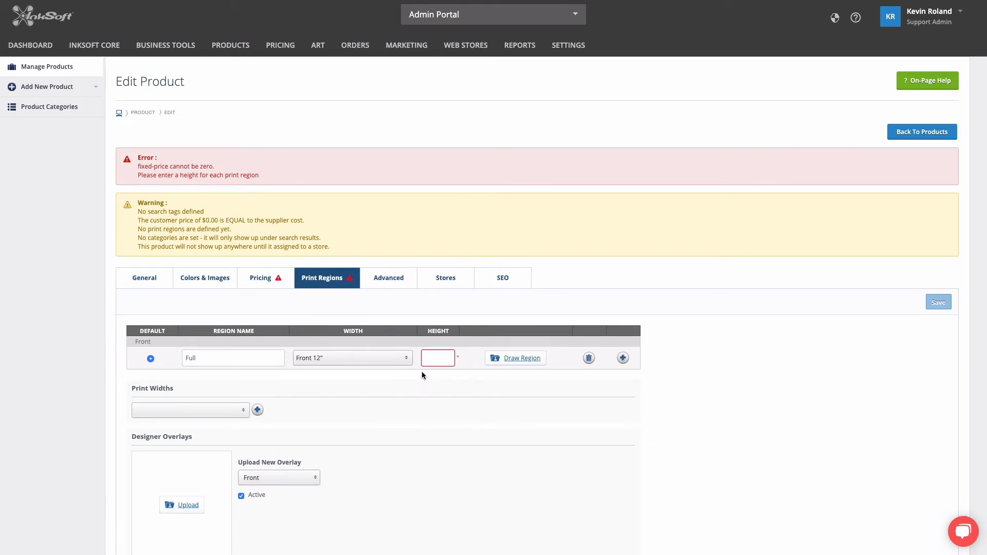
click(438, 350)
text(12)
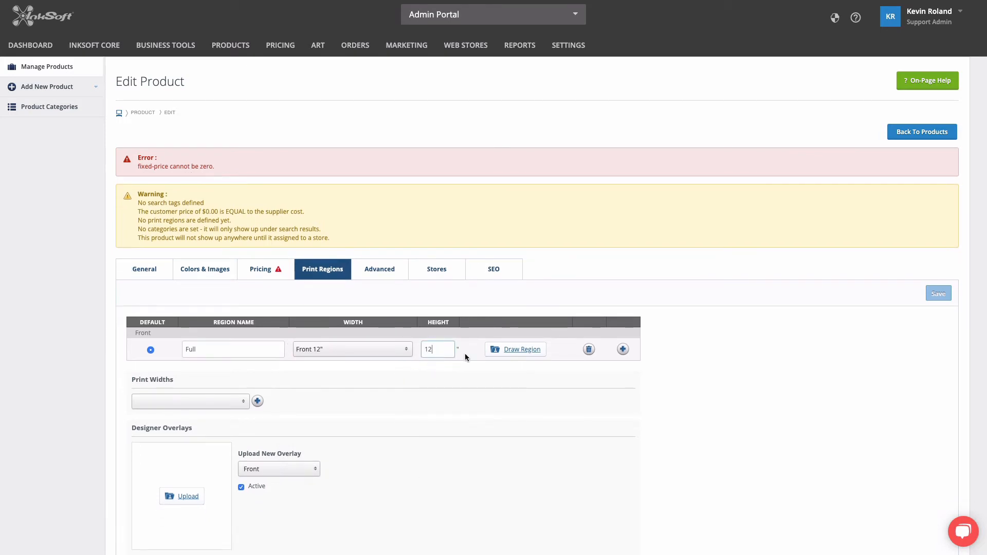
- Draw the Full print region and adjust its corner to fit the product image
click(522, 354)
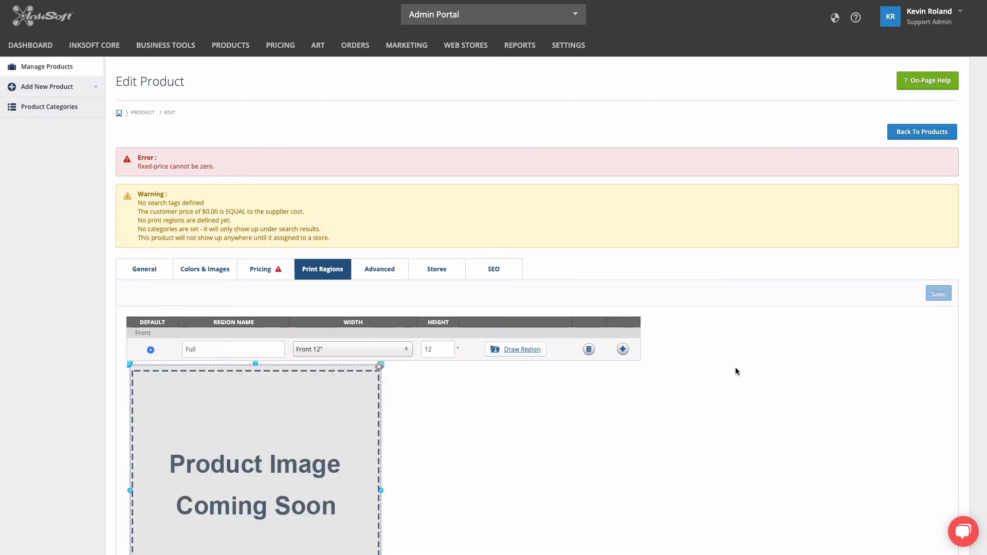
scroll(737, 368, down, 3)
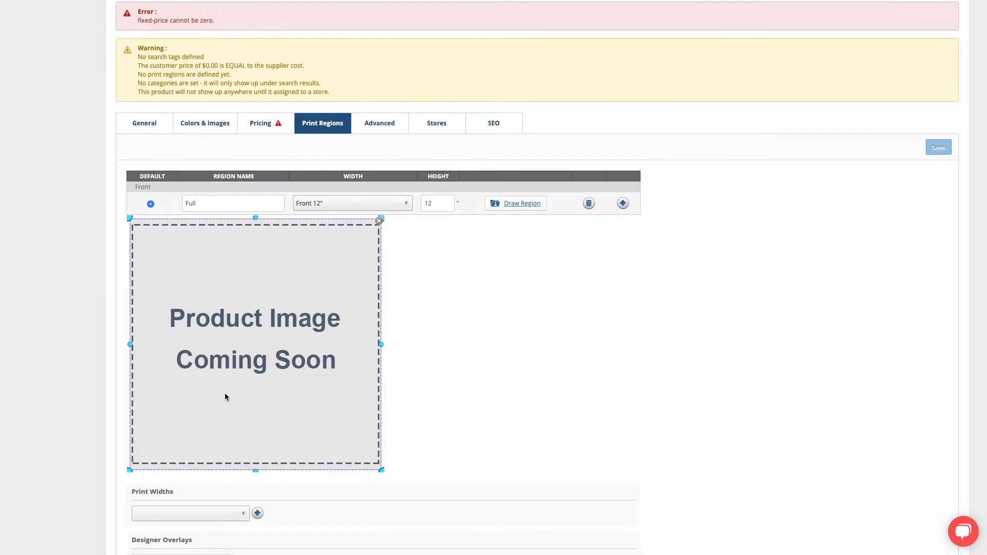
drag(381, 469, 383, 427)
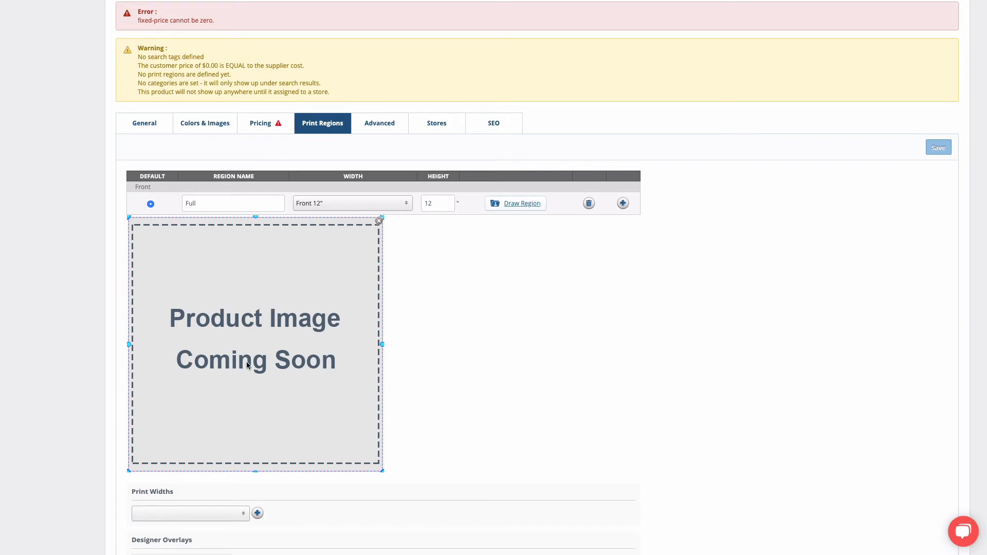
scroll(554, 324, up, 2)
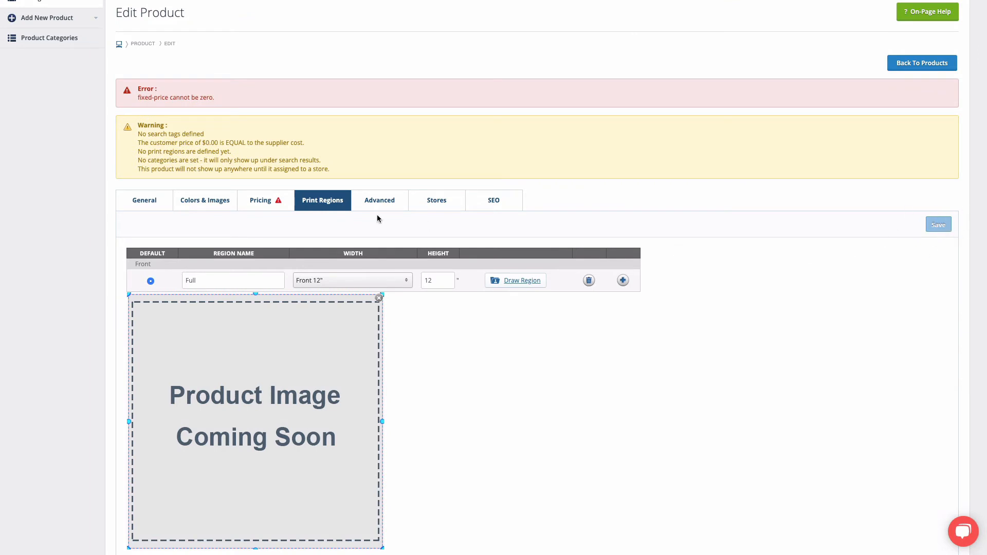
- Set the base fixed customer price to $50.00 and save the product
click(264, 201)
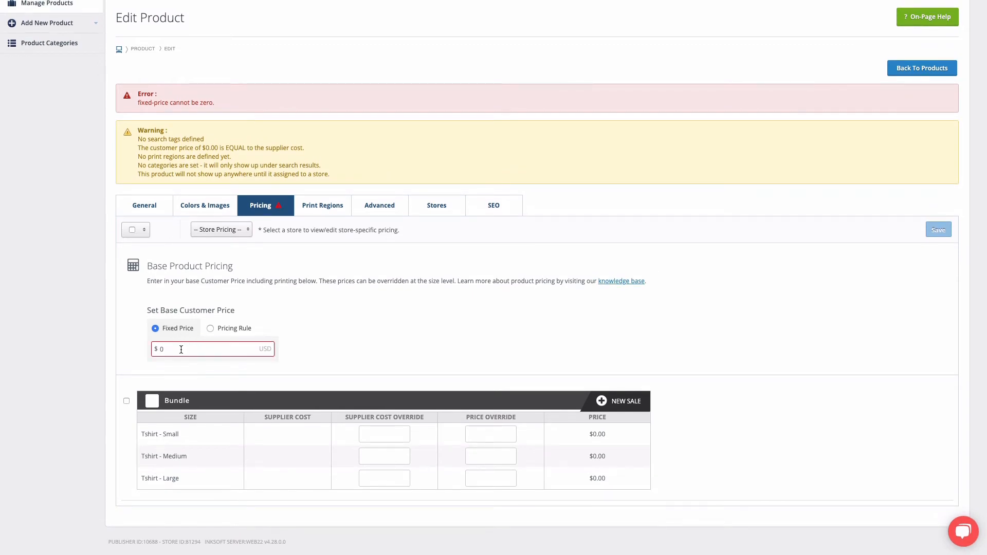
click(221, 352)
key(BackSpace)
text(50)
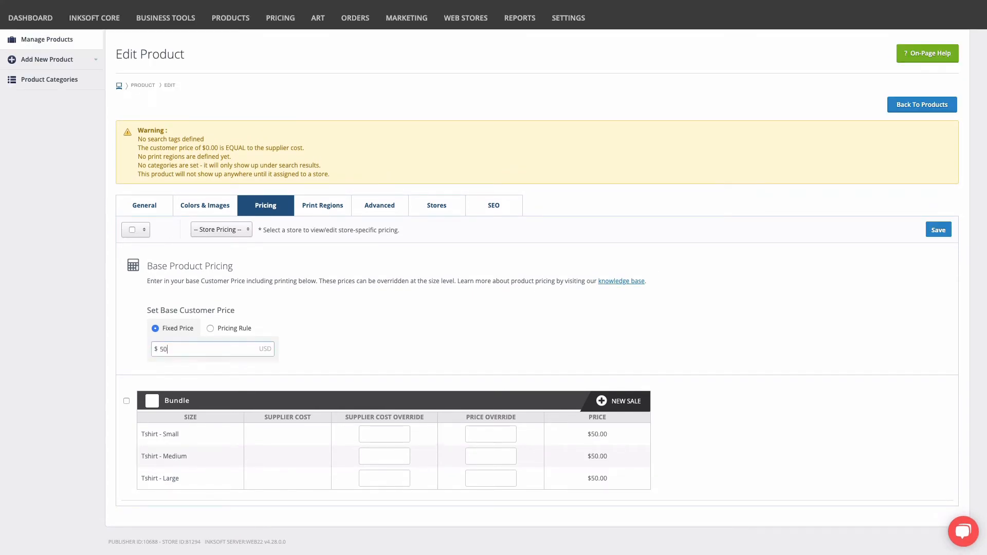
text(.00)
click(944, 231)
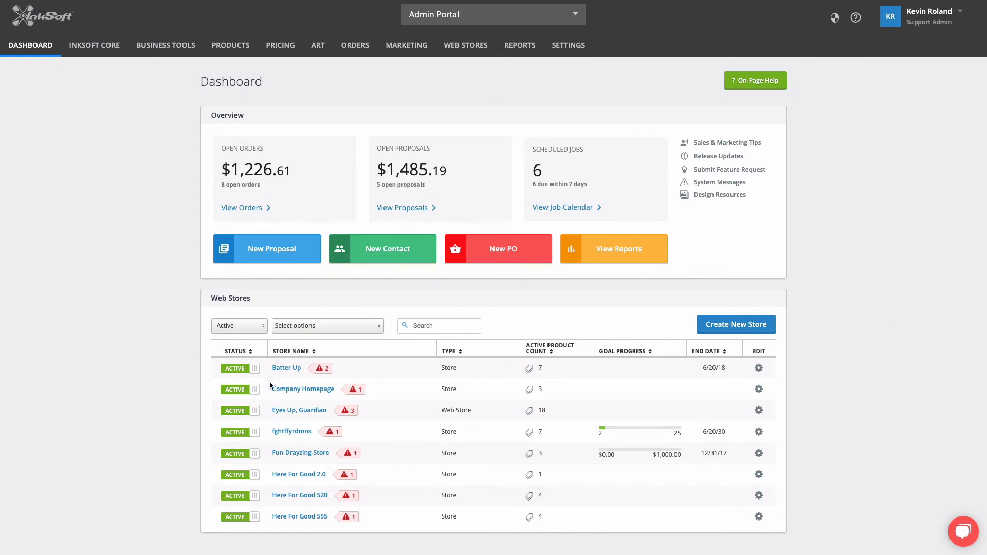
- Open the Company Homepage store admin and start creating a store product from Test Ember Bundle
click(306, 392)
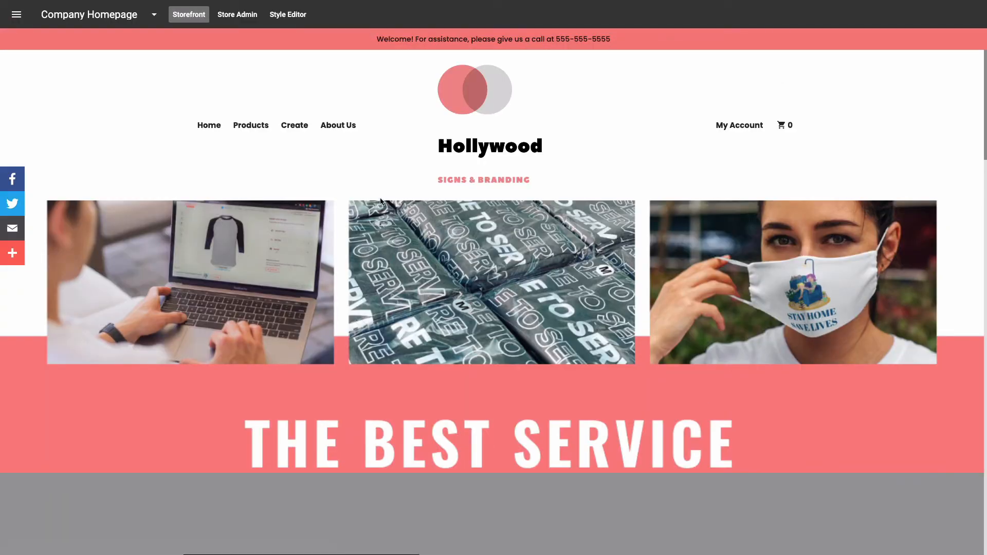
click(245, 18)
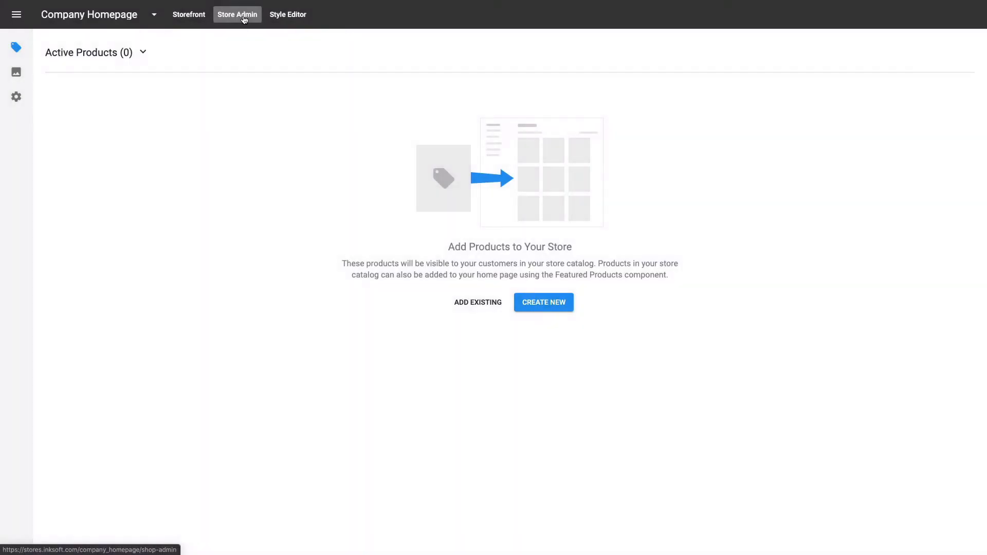
click(556, 308)
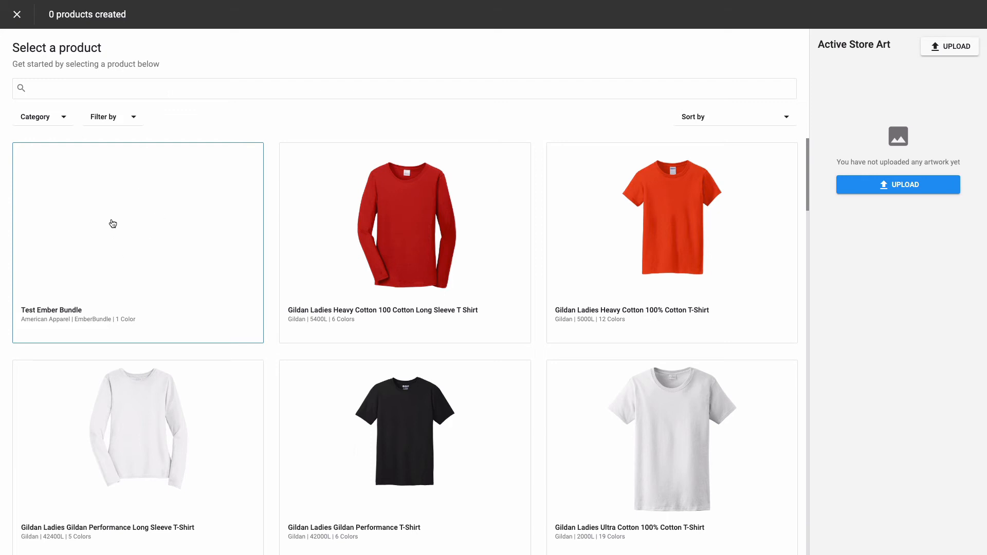
click(129, 243)
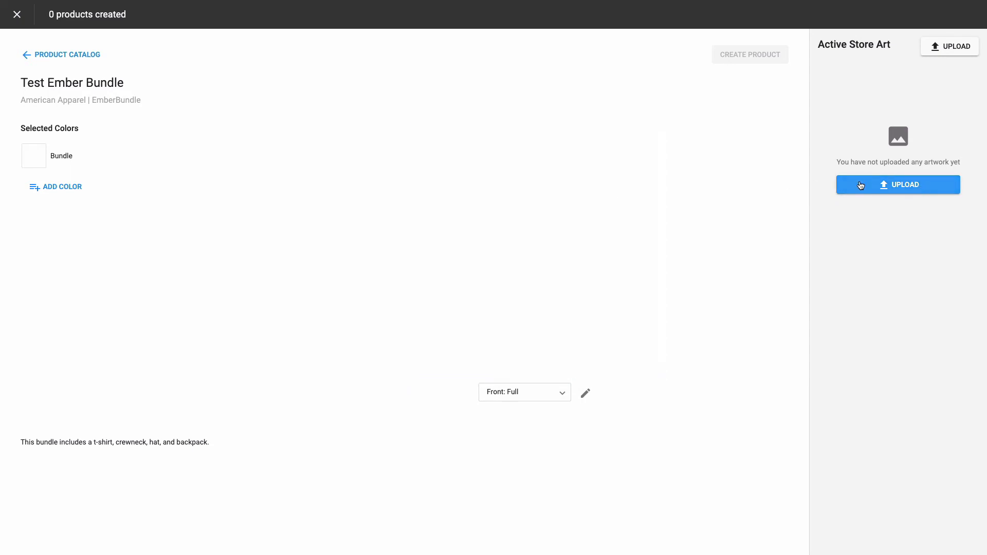
- Upload a print file as store art and apply Untitled_design.png to the bundle's Front: Full region
click(903, 186)
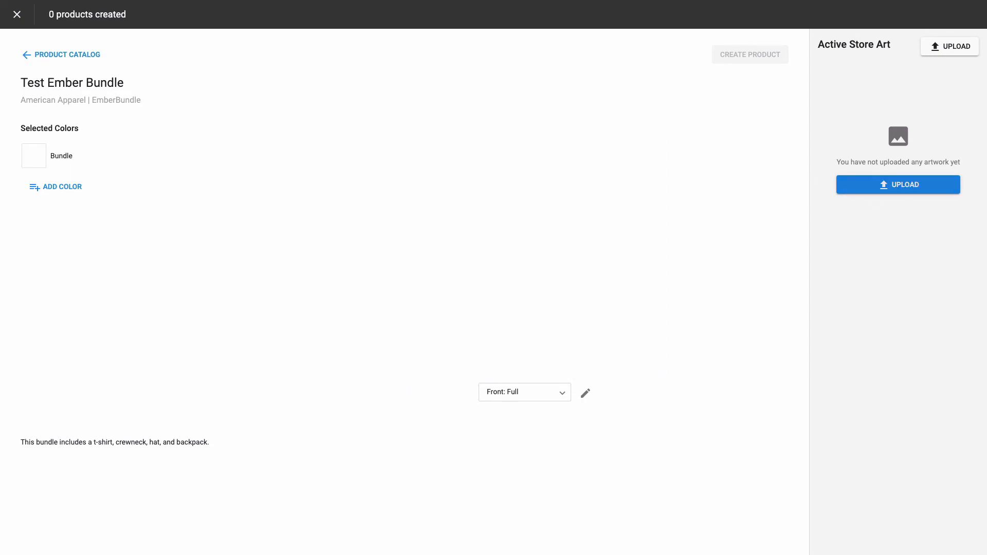
click(902, 190)
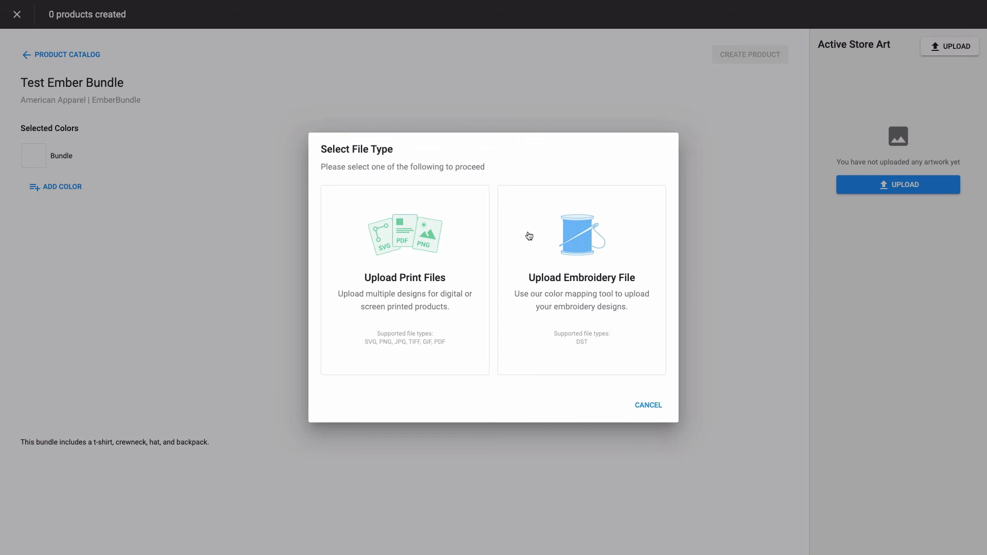
click(411, 281)
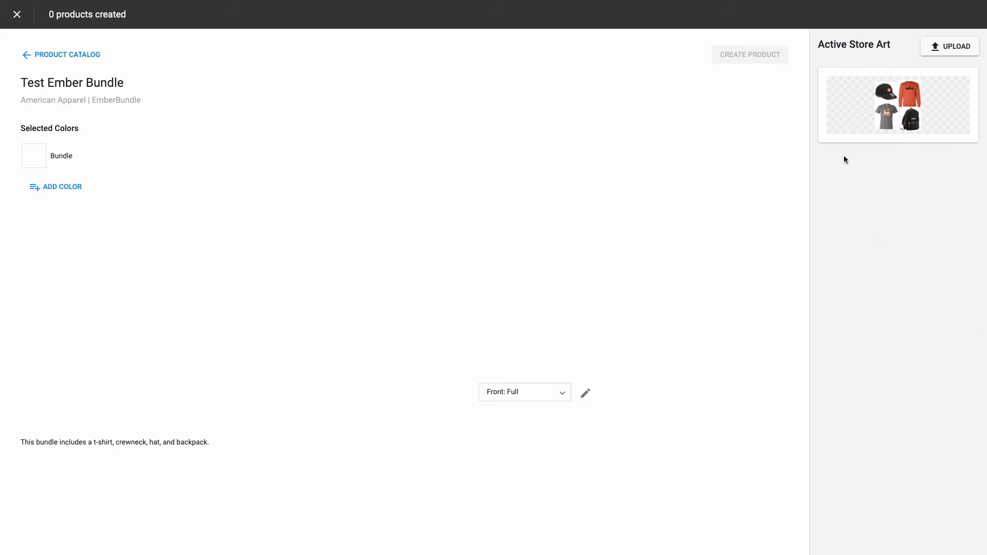
click(898, 110)
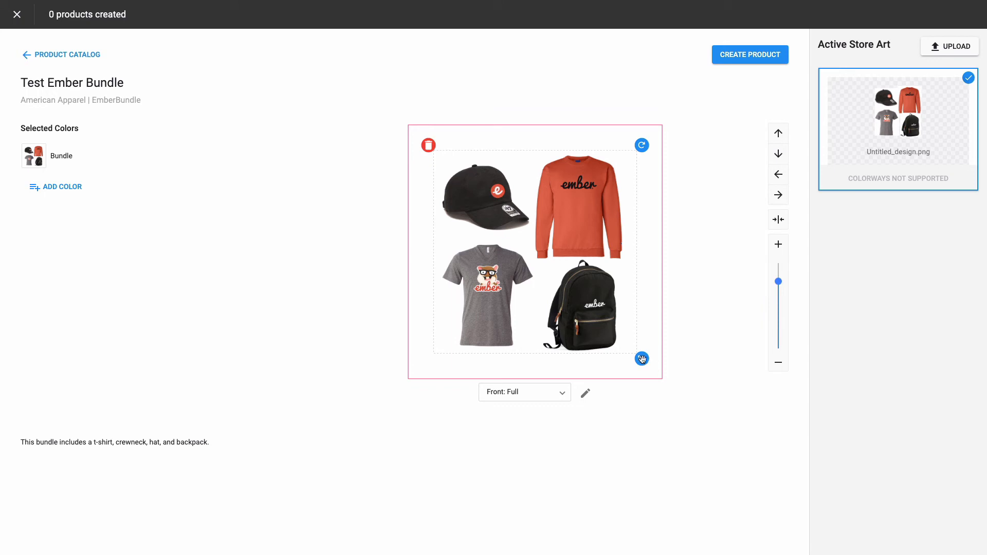
- Enlarge the artwork to fill the Front: Full region and create the store product
drag(642, 359, 657, 373)
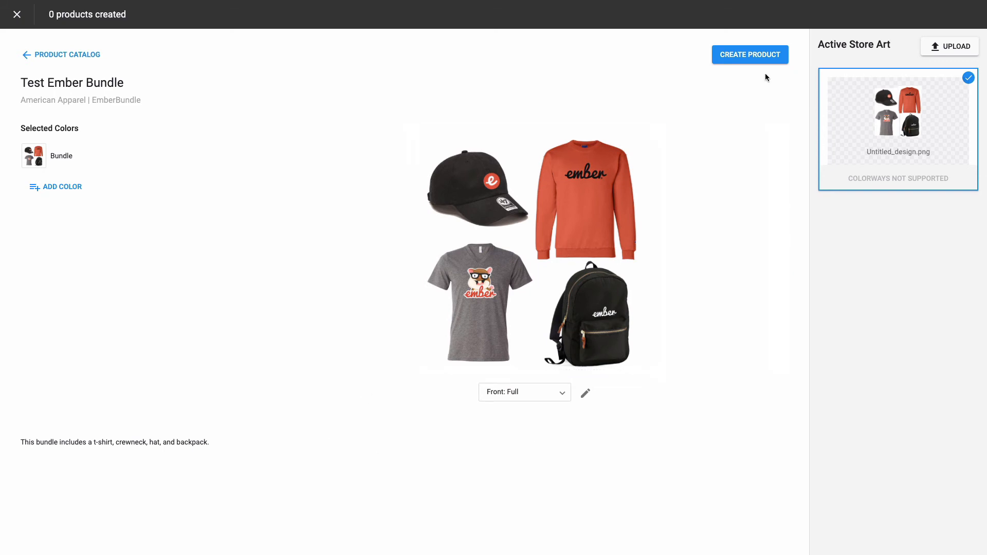
click(752, 55)
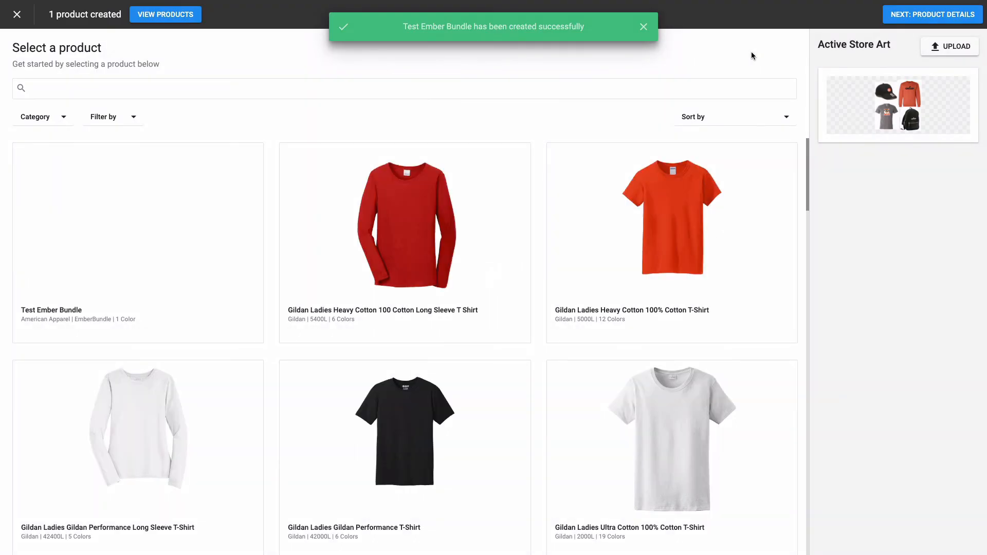
- Proceed to the product details and finish adding Test Ember Bundle to the store
click(643, 28)
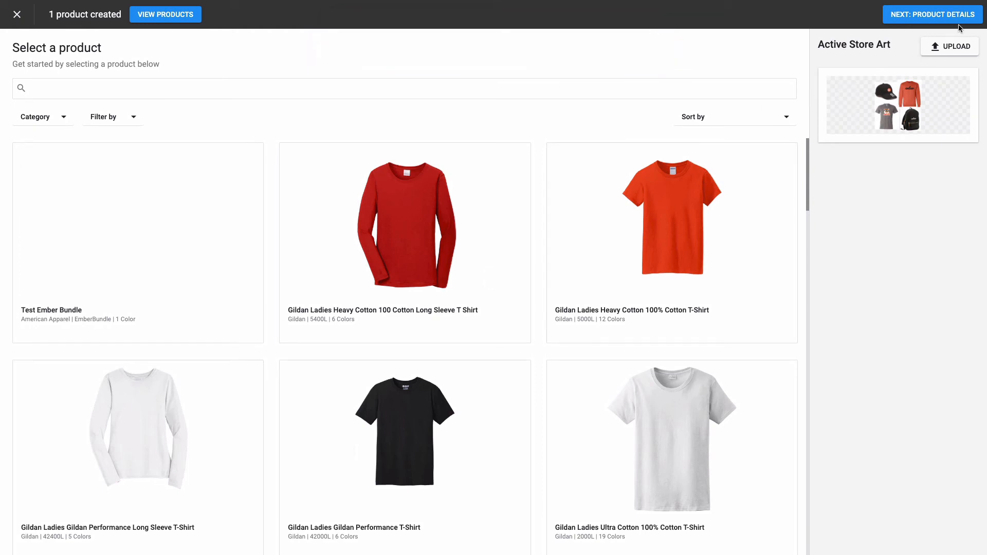
click(932, 16)
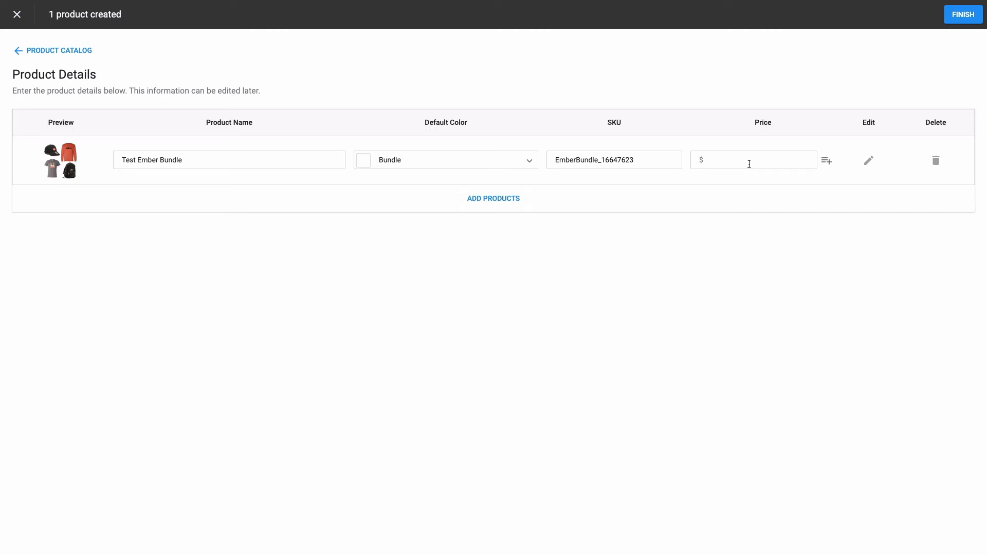
click(958, 17)
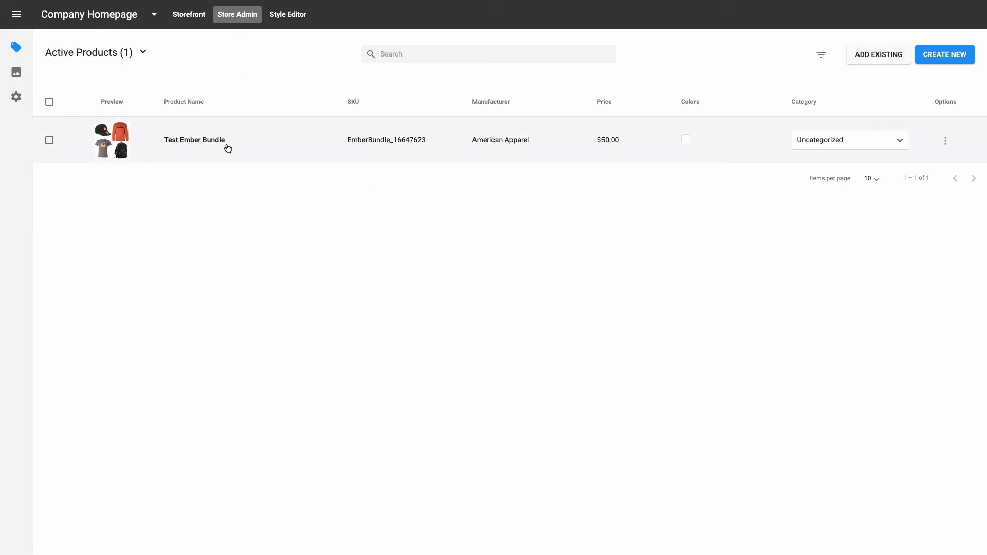
- Open the Test Ember Bundle store product and start a required Multiple Choice Dropdown personalization field
click(260, 143)
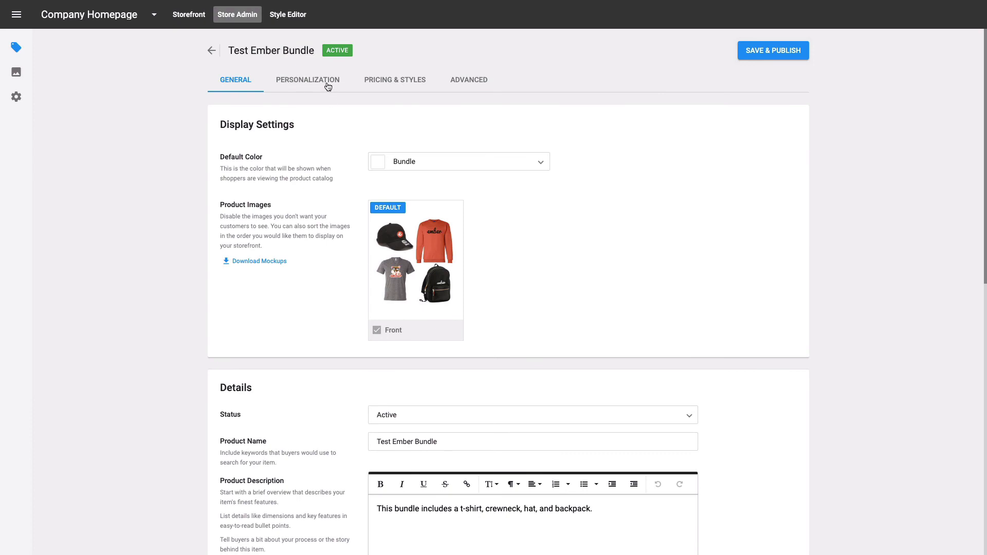
click(310, 83)
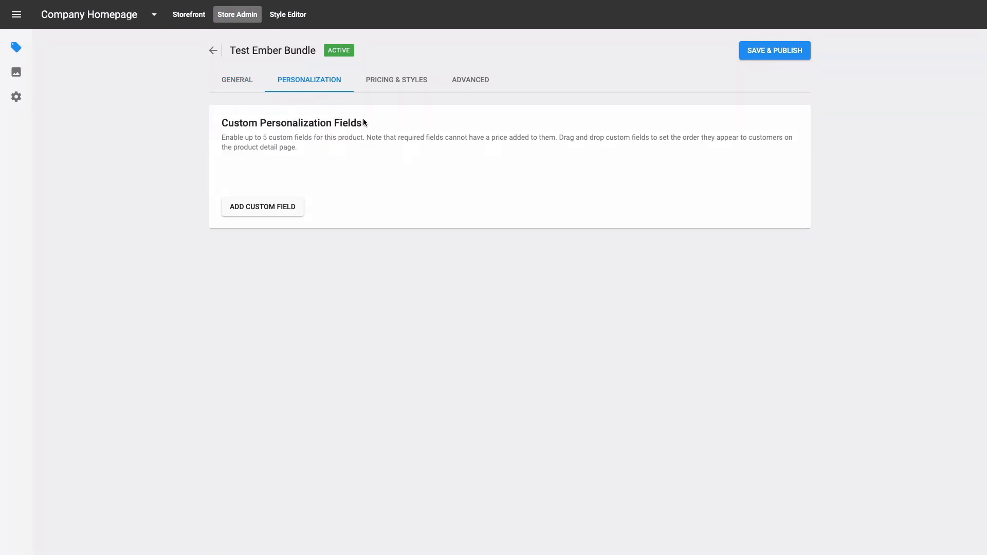
click(271, 214)
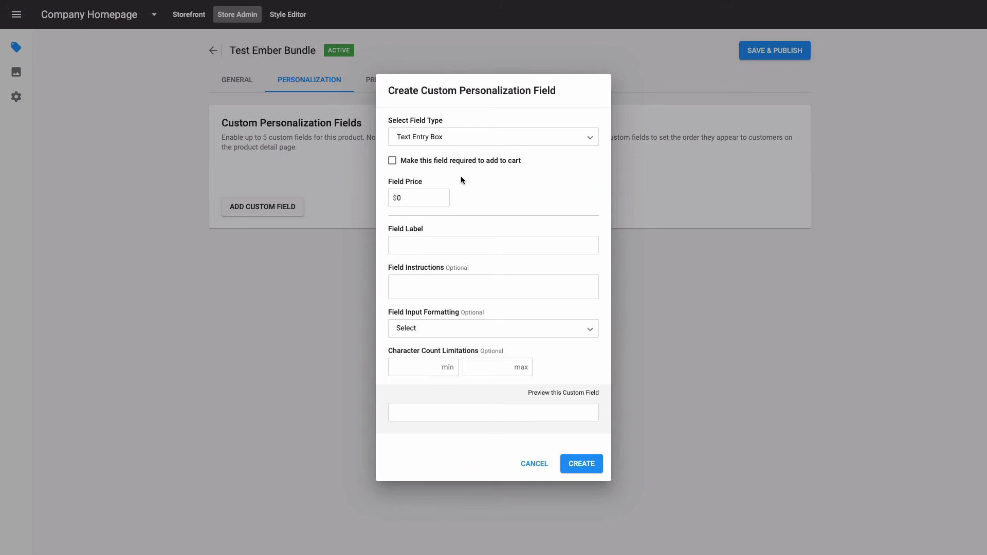
click(410, 136)
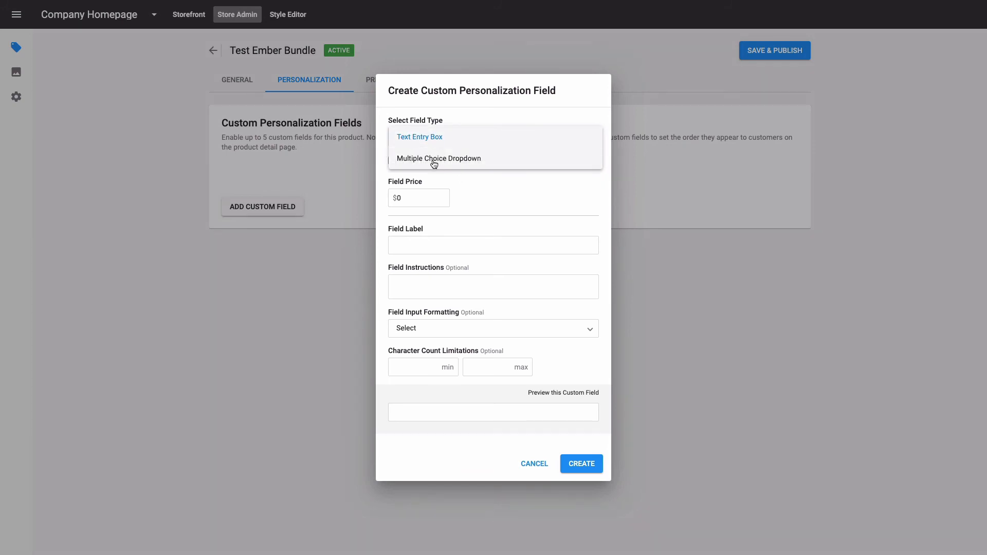
click(433, 160)
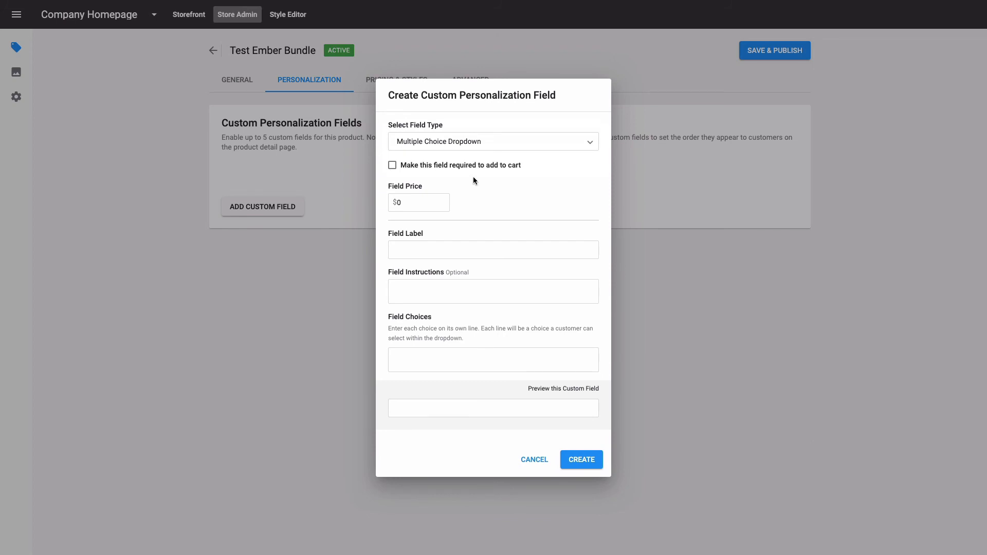
click(392, 168)
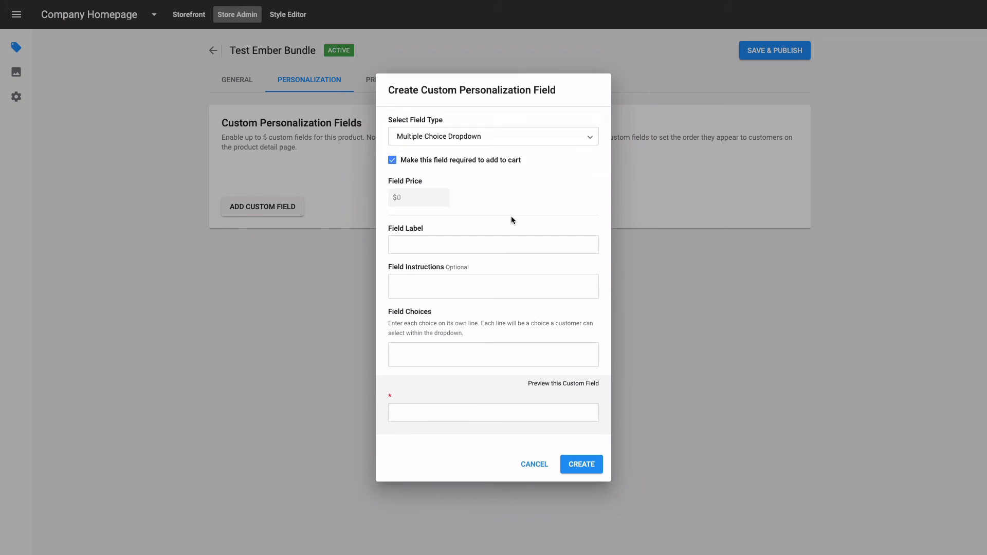
- Label the field Crewneck Size and enter the choices Small, Medium and Large
click(424, 249)
text(C)
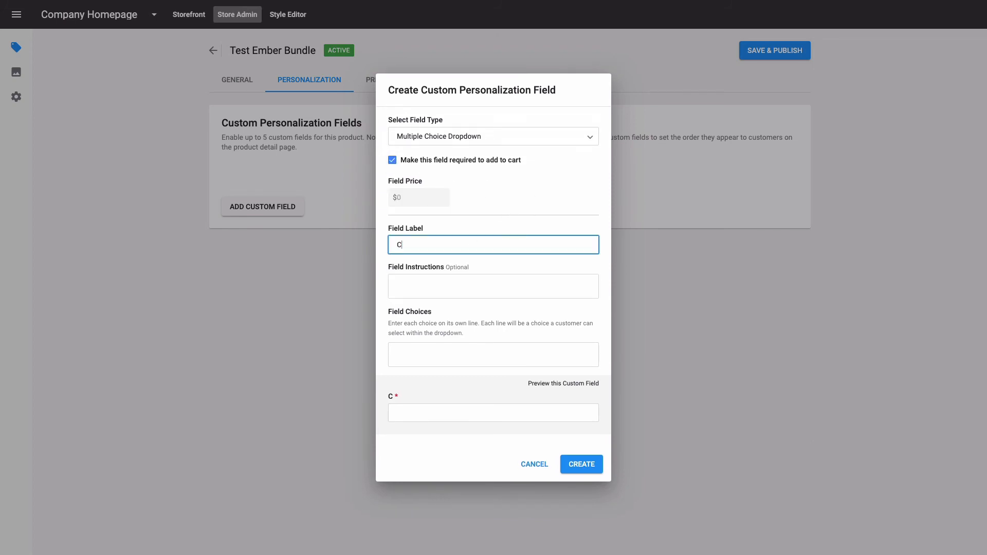
text(rewneck Size)
click(422, 351)
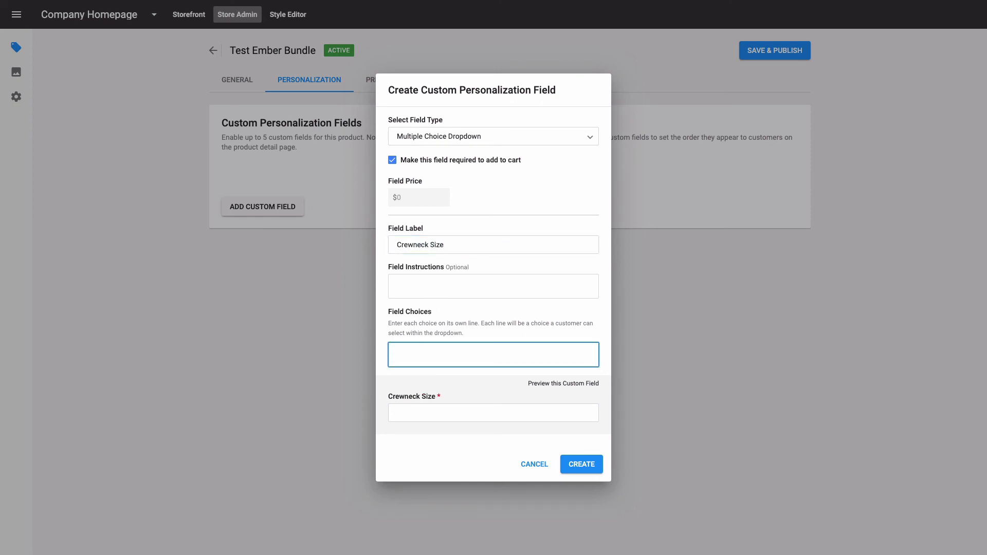
text(Small)
key(Return)
text(M)
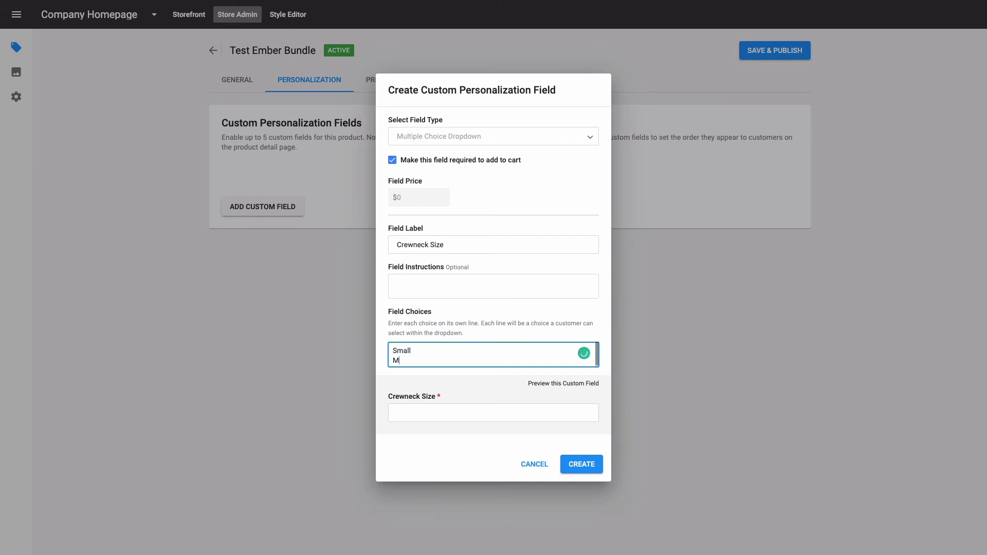
text(edium)
key(Return)
text(L)
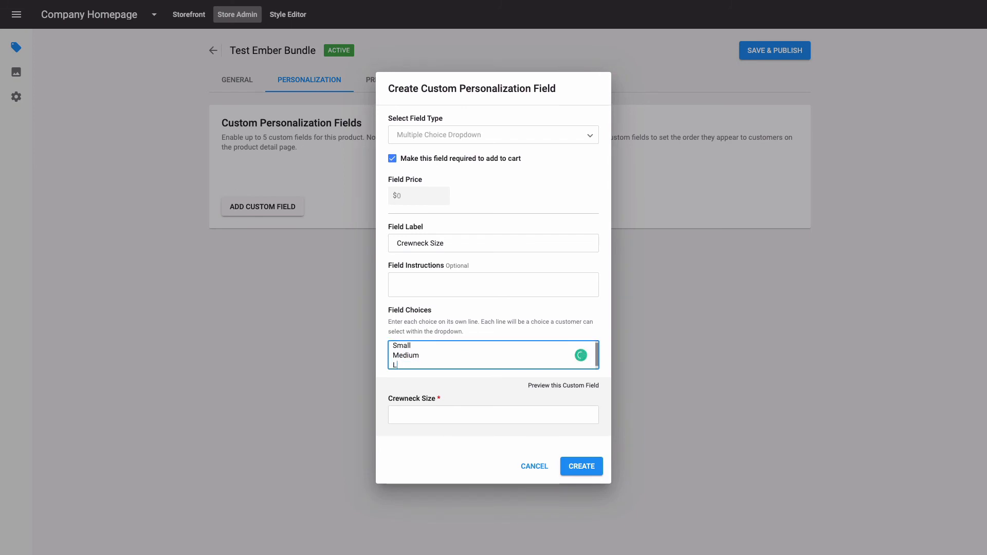
text(arge)
- Create the custom personalization field and save and publish the product
scroll(494, 354, up, 1)
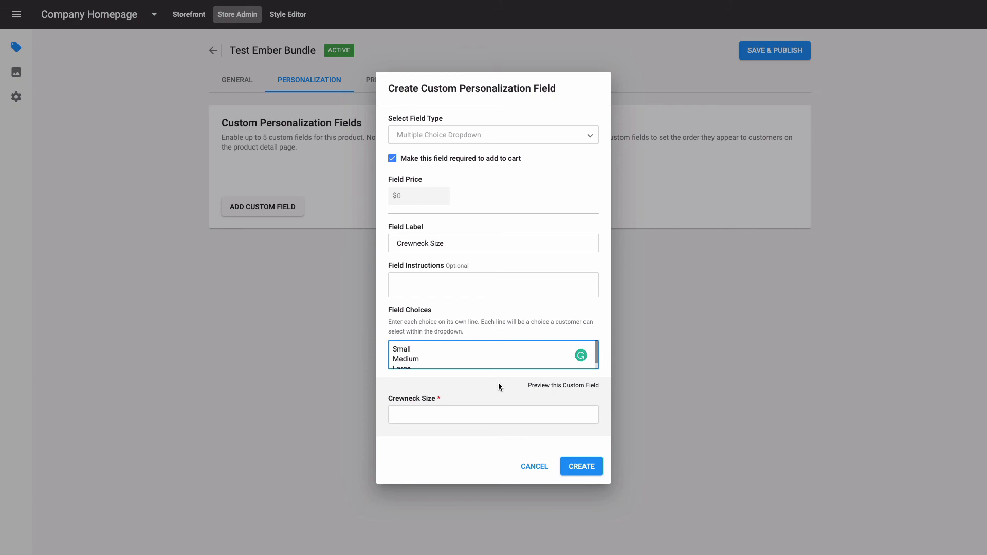
click(584, 462)
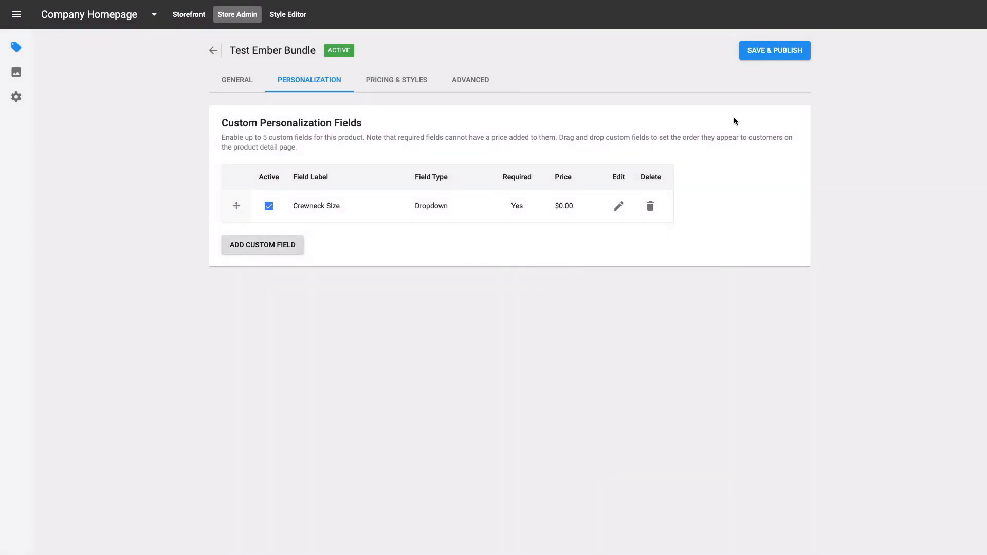
click(781, 53)
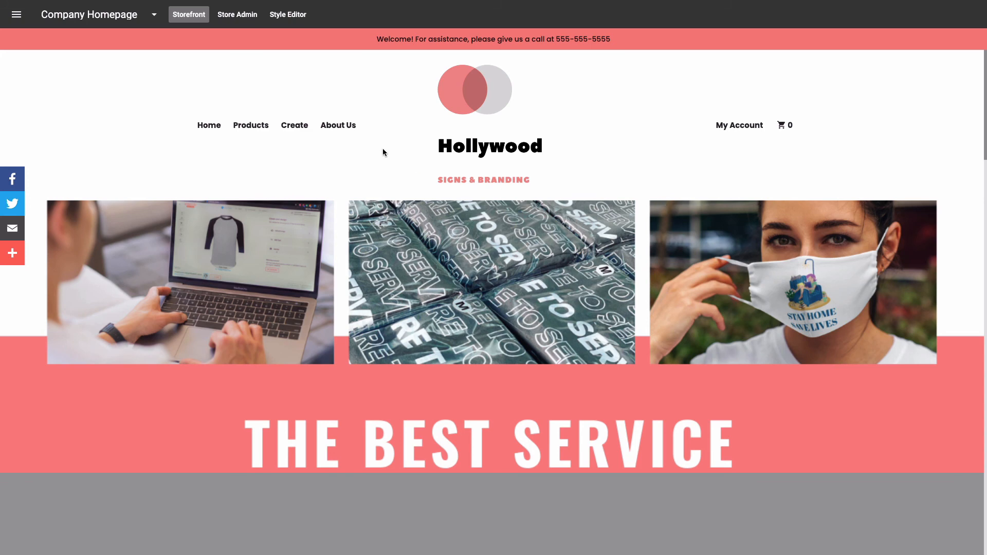
- Open the Style Editor and manage the products of the Shop our Top Products featured section
click(287, 16)
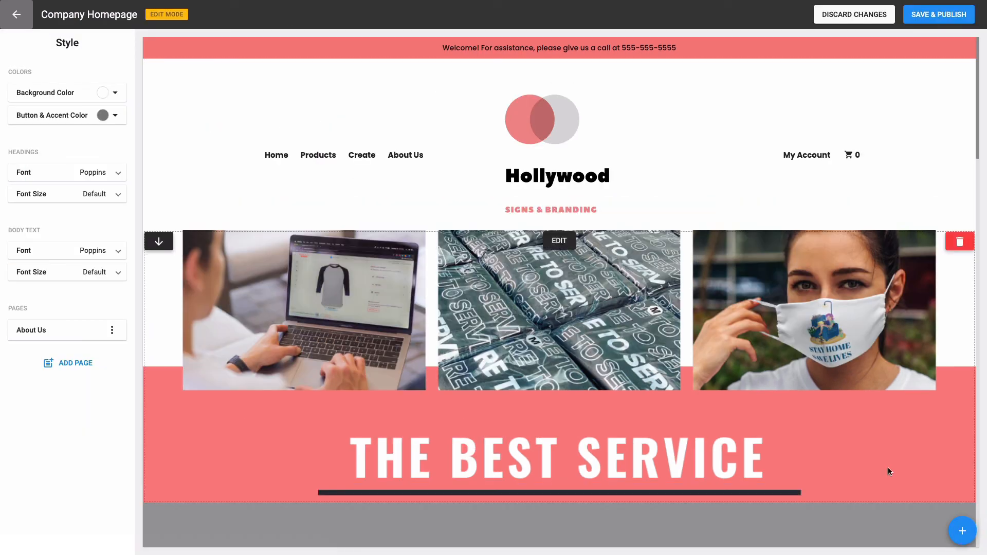
click(961, 532)
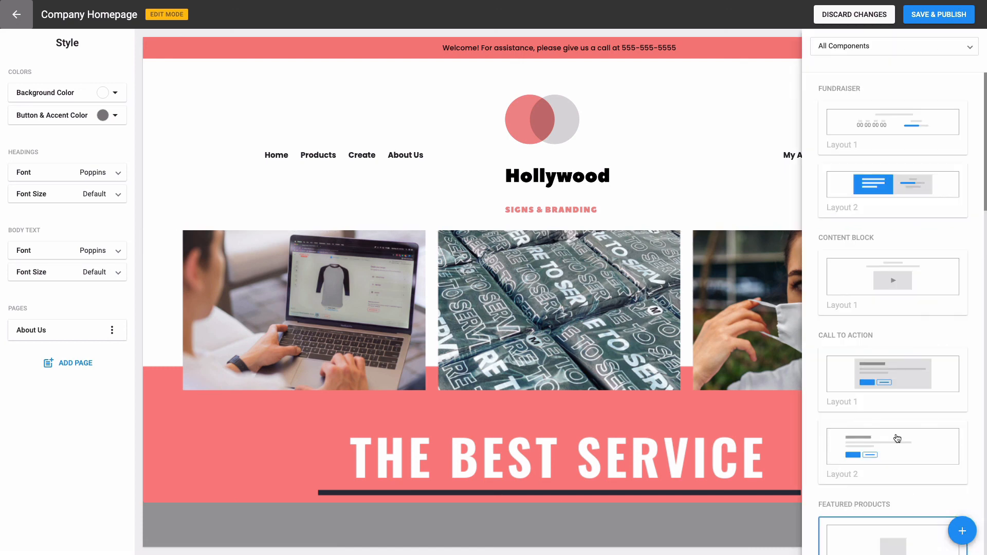
scroll(891, 338, down, 2)
scroll(891, 339, down, 5)
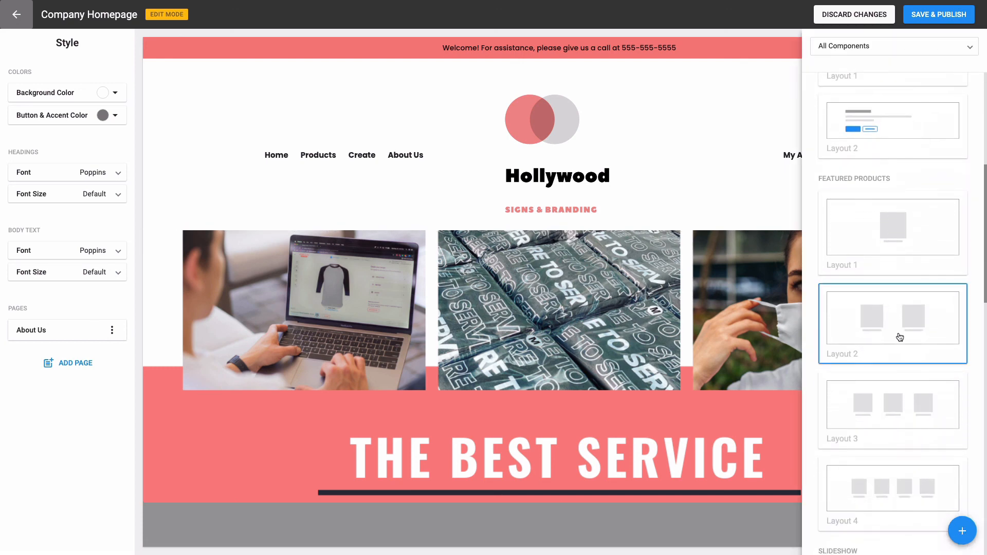
click(859, 312)
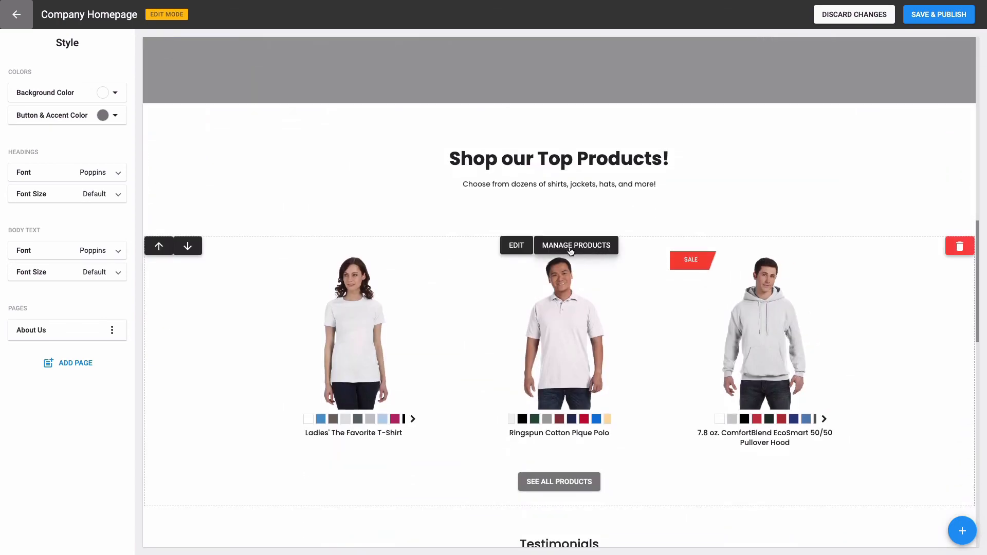
click(577, 247)
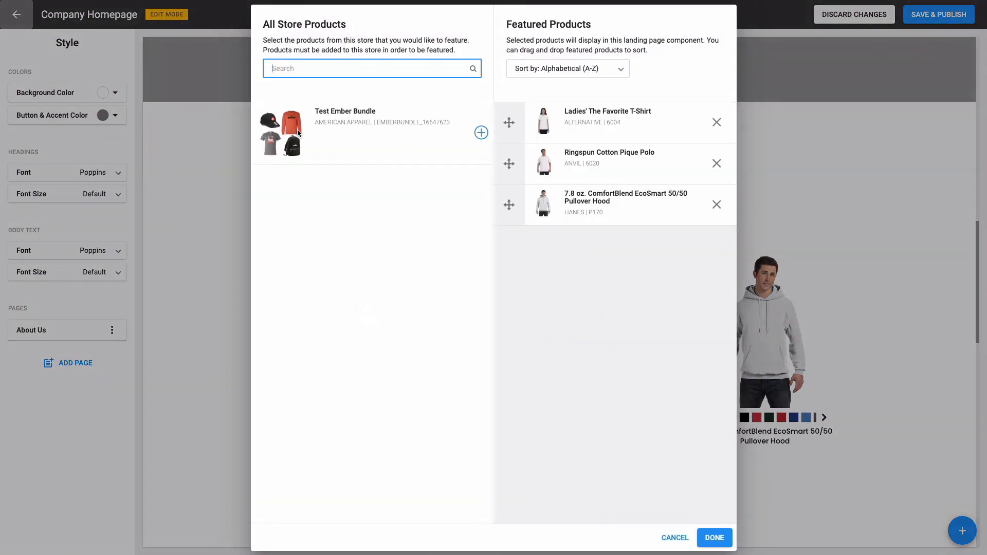
- Add Test Ember Bundle to the featured products, move it to the top of the list, and confirm
click(481, 133)
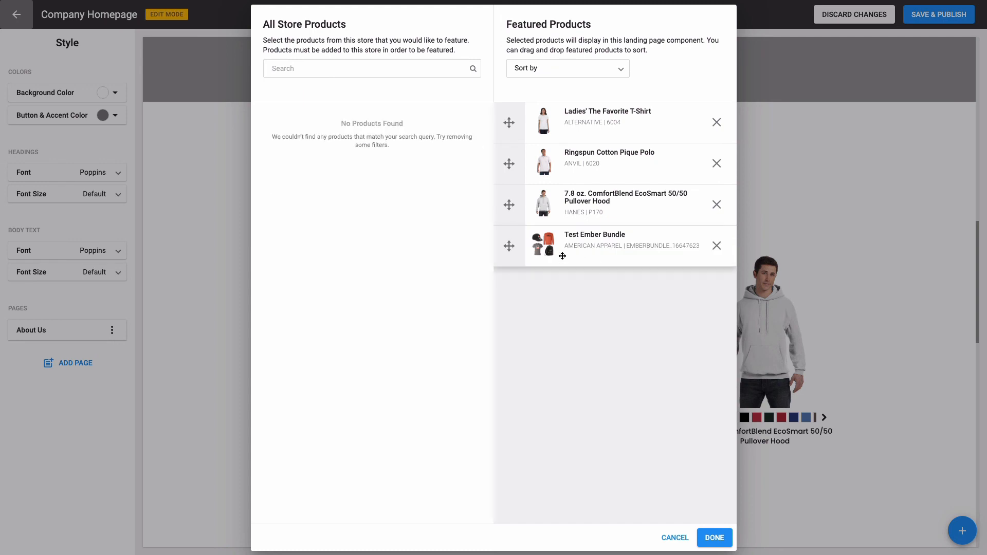
drag(509, 246, 515, 114)
click(714, 538)
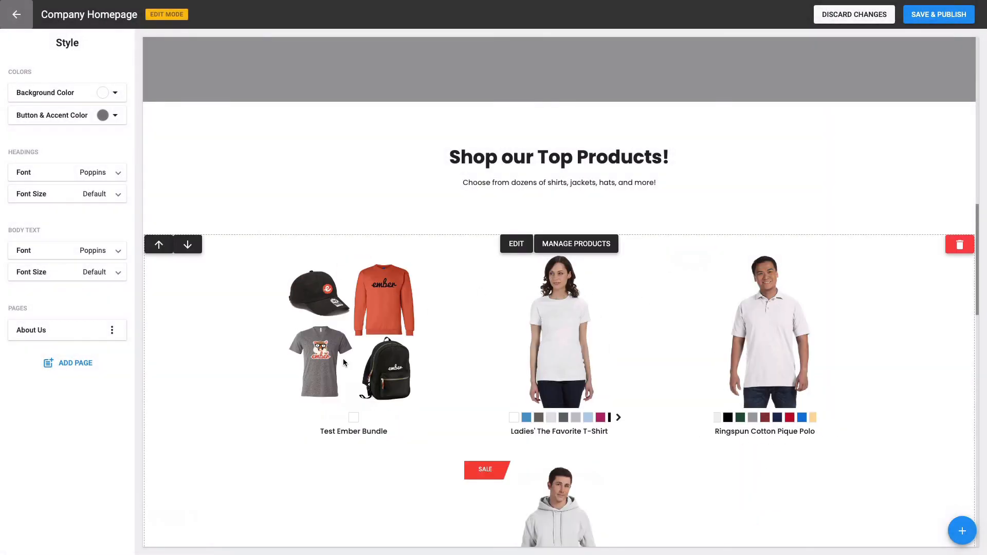
- Save and publish the homepage changes, then return to the storefront to view the featured products
click(947, 18)
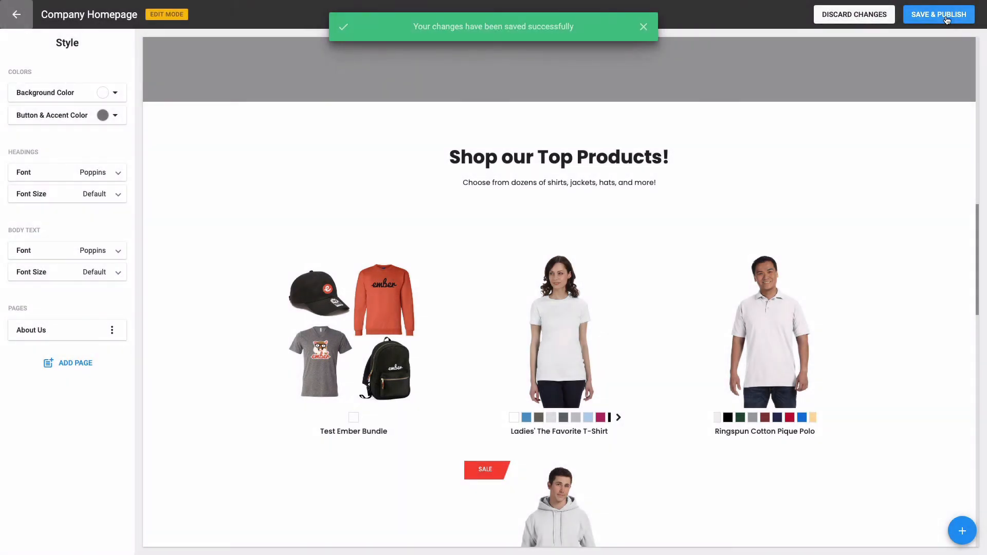
click(7, 19)
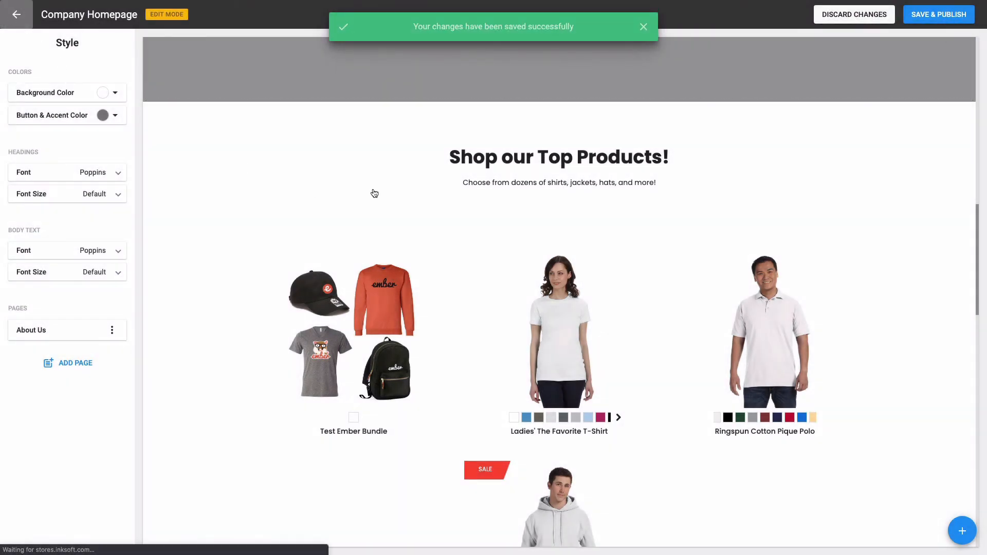
scroll(571, 190, down, 12)
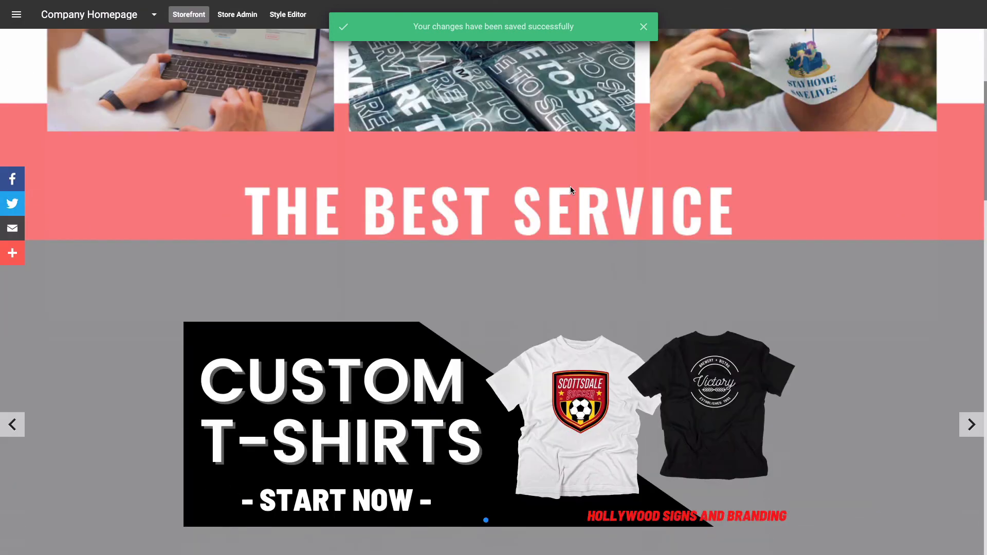
scroll(570, 187, down, 1)
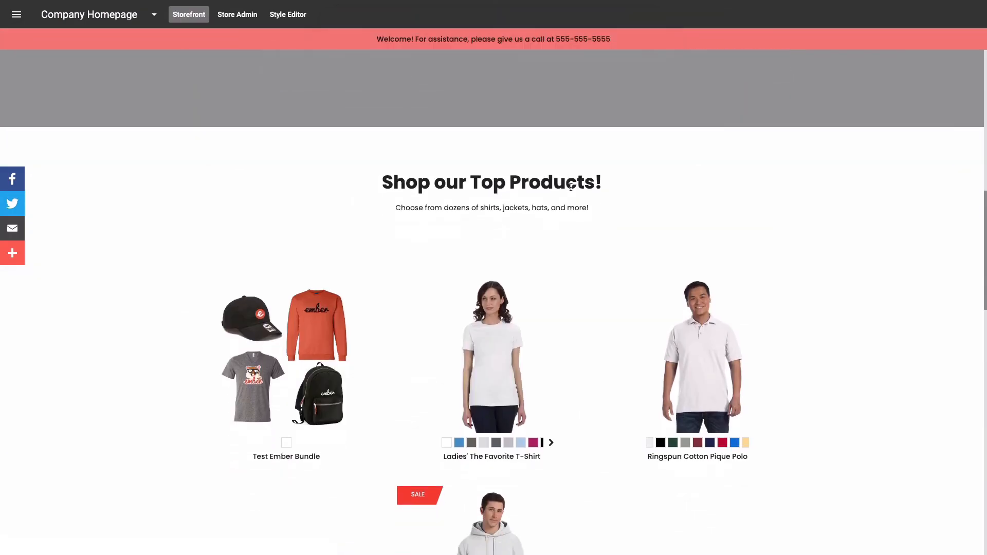